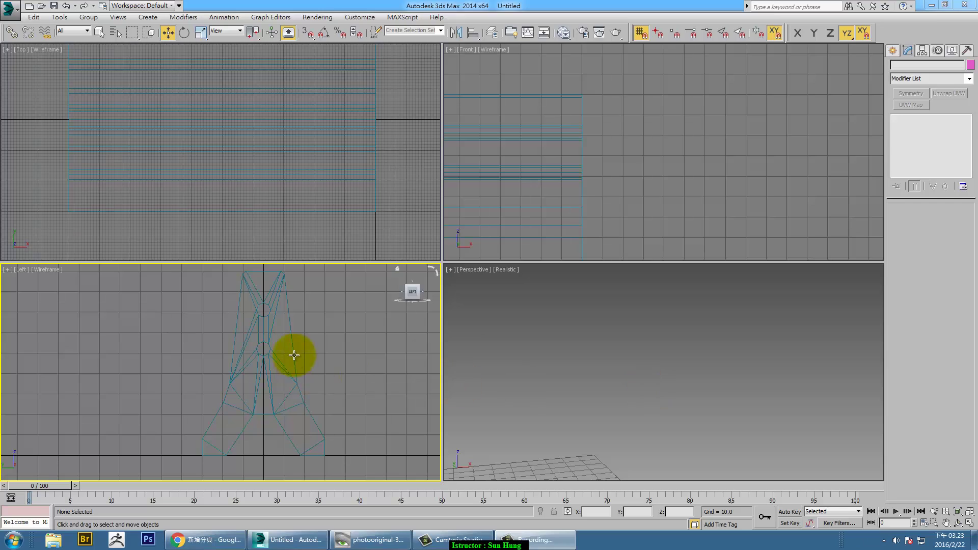
Step: Maximize the Left viewport and zoom in on the barrier's end profile
scroll(294, 357, up, 3)
scroll(295, 350, up, 1)
key(alt+w)
middle_drag(311, 316, 386, 216)
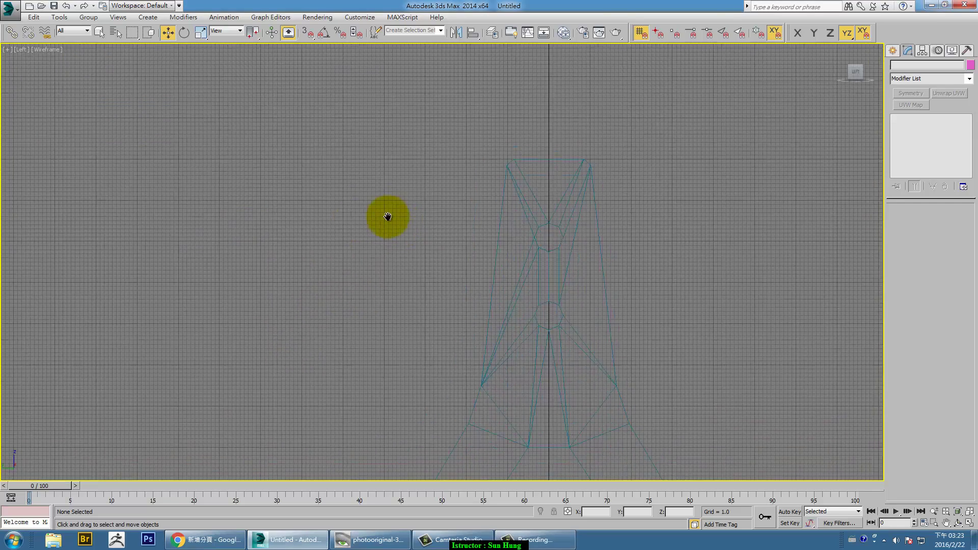
scroll(514, 164, up, 2)
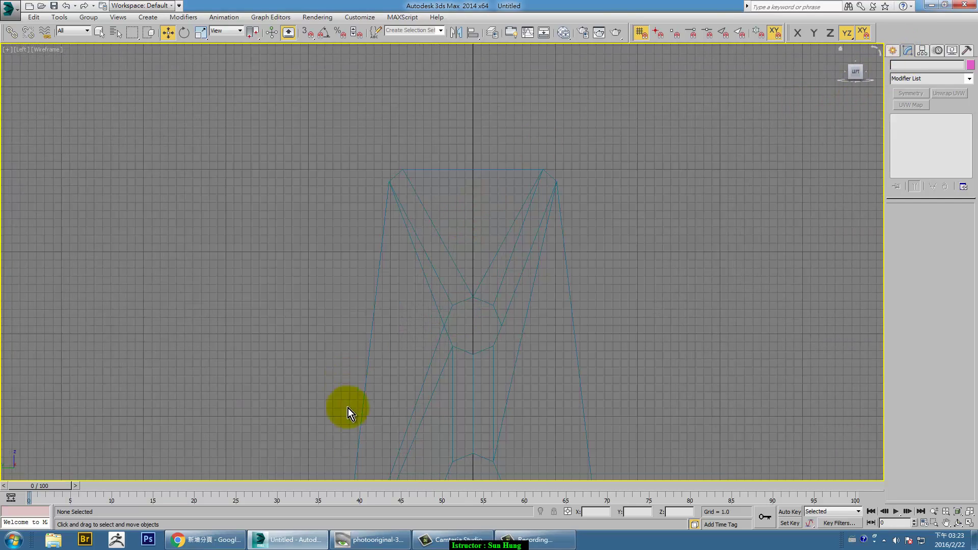
Step: Check the barrier reference photo in ACDSee, then minimize it
click(370, 543)
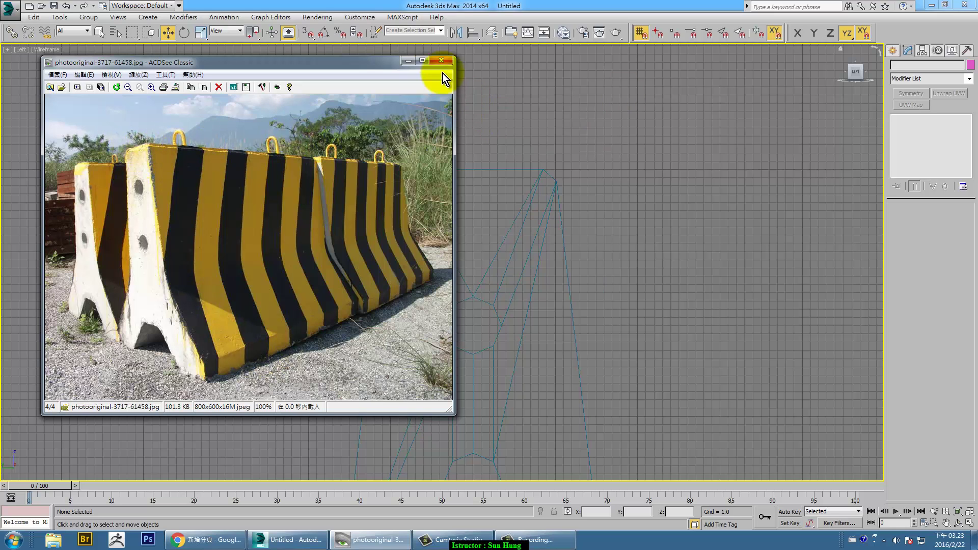
click(406, 61)
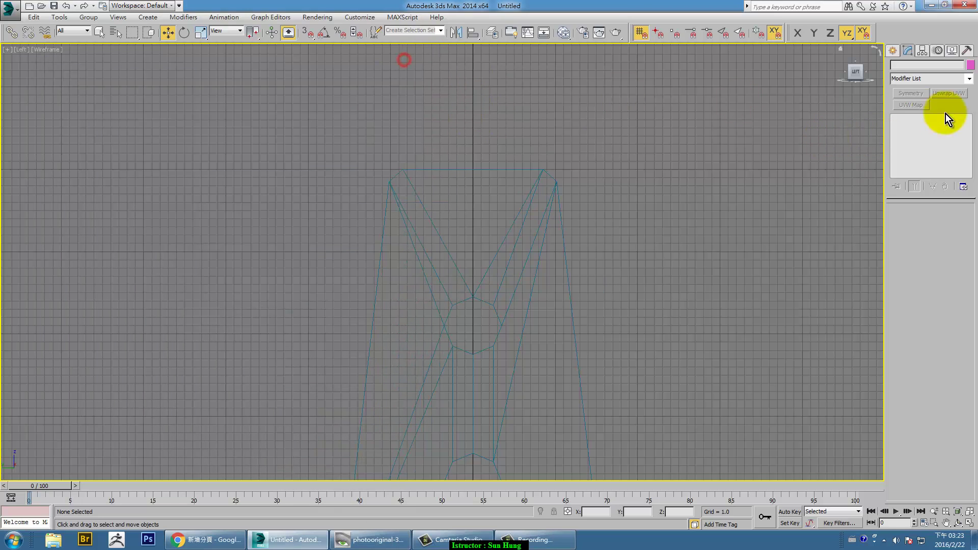
click(895, 50)
Step: Start the Line shape tool with 3D grid snapping turned on
click(908, 67)
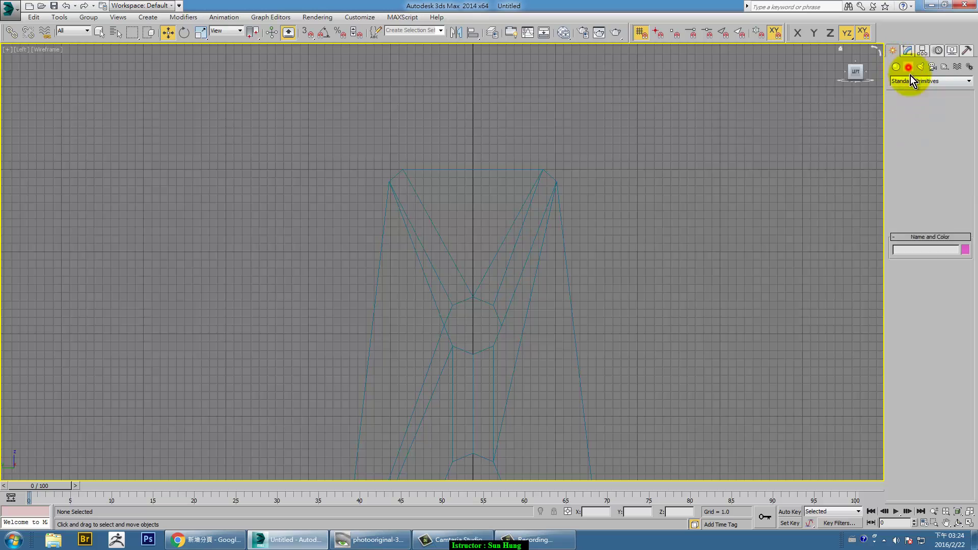
click(911, 124)
mouse_move(483, 193)
middle_down()
mouse_move(452, 224)
mouse_move(445, 219)
middle_up()
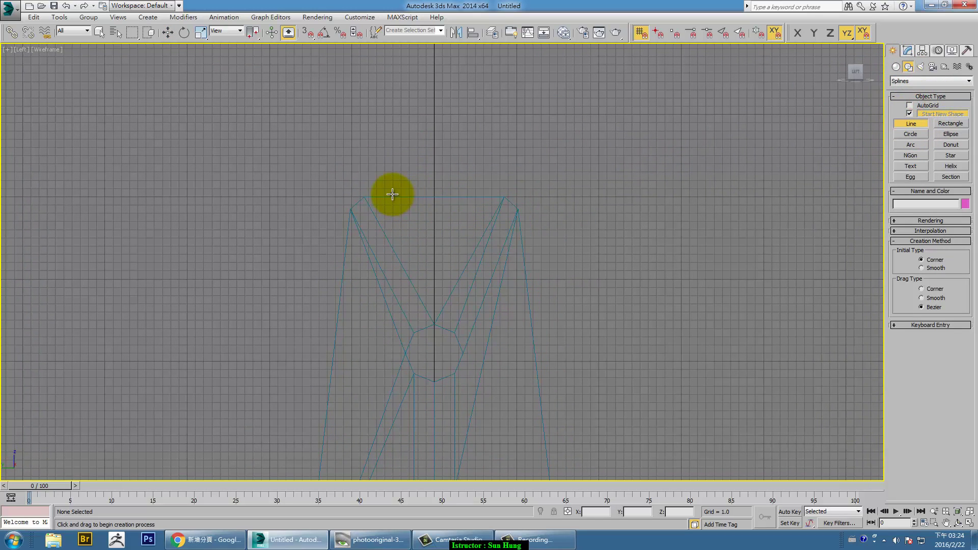
key(s)
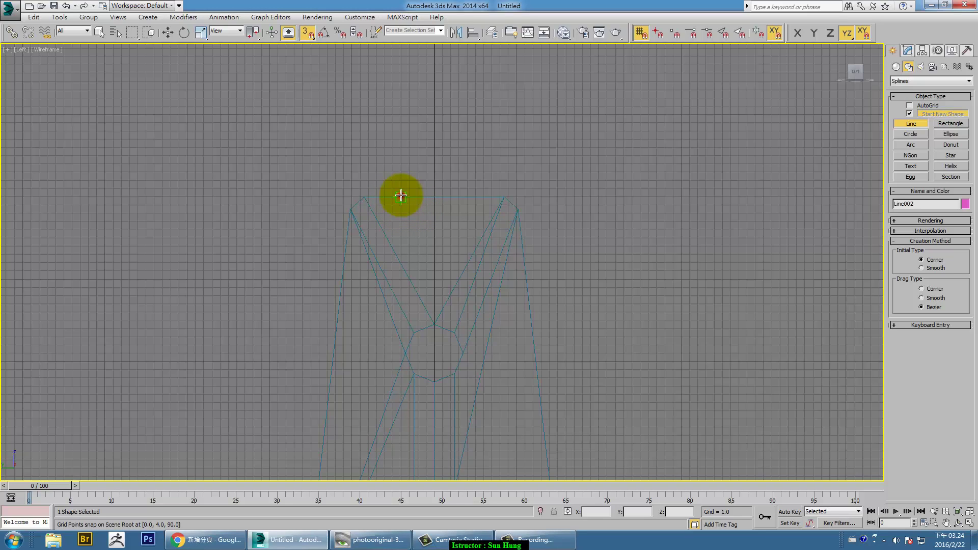
Step: Draw Line002 as an inverted U from the barrier top through two upper corners
click(400, 196)
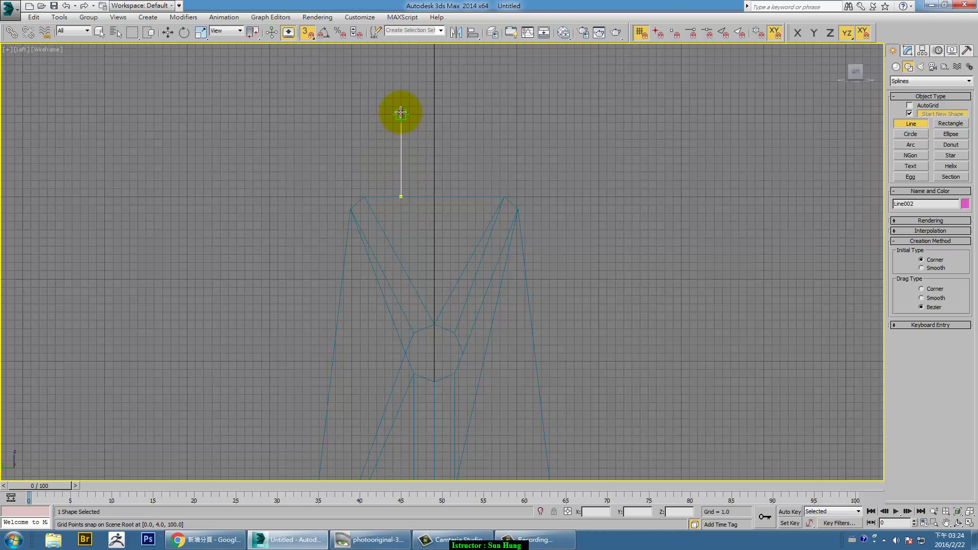
click(400, 113)
click(467, 114)
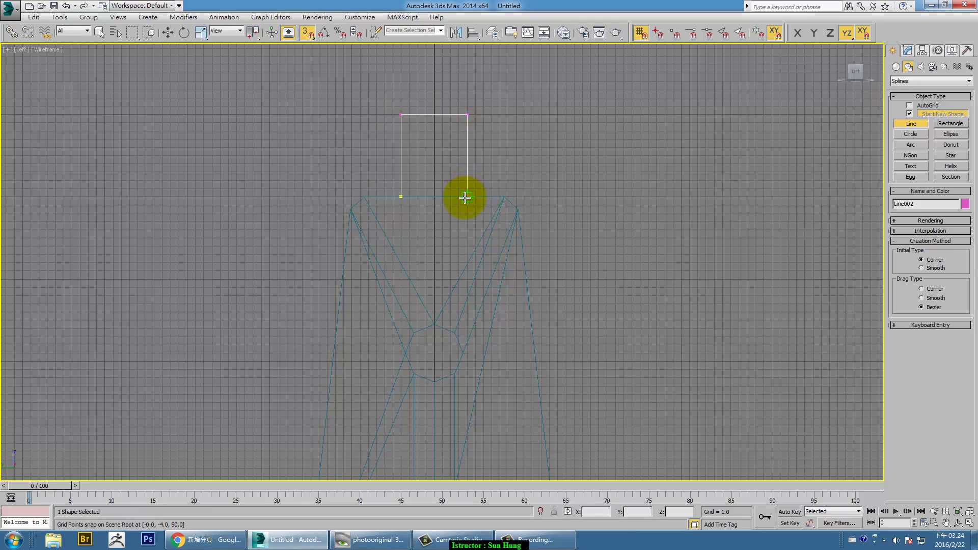
click(467, 197)
right_click(467, 196)
right_click(554, 184)
right_click(467, 149)
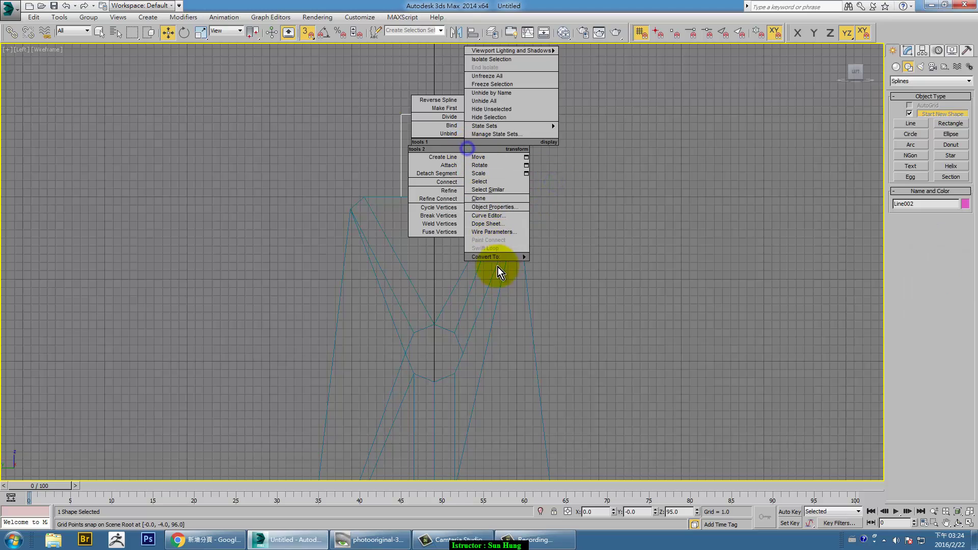
Step: Fillet Line002's two top corner vertices into a rounded arch
click(598, 259)
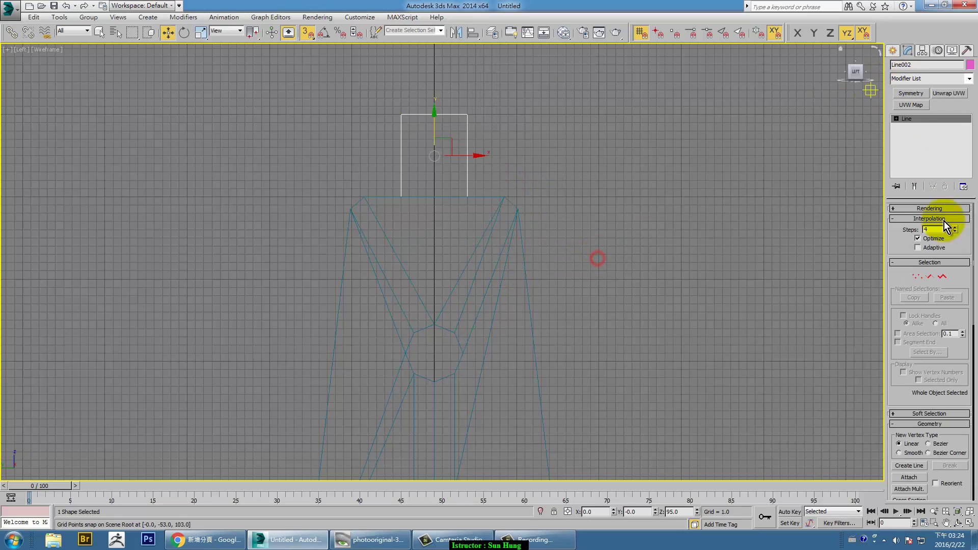
click(917, 277)
drag(366, 101, 559, 132)
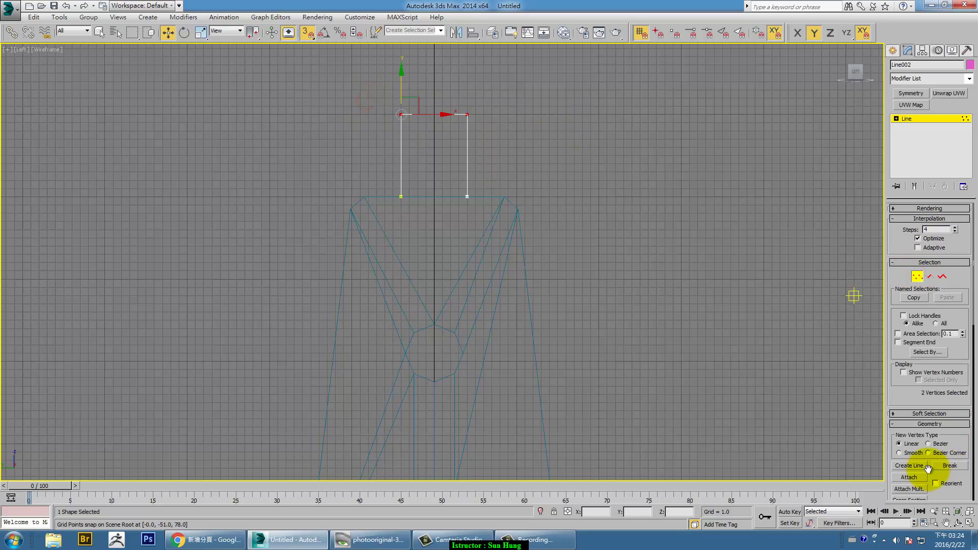
drag(962, 479, 966, 234)
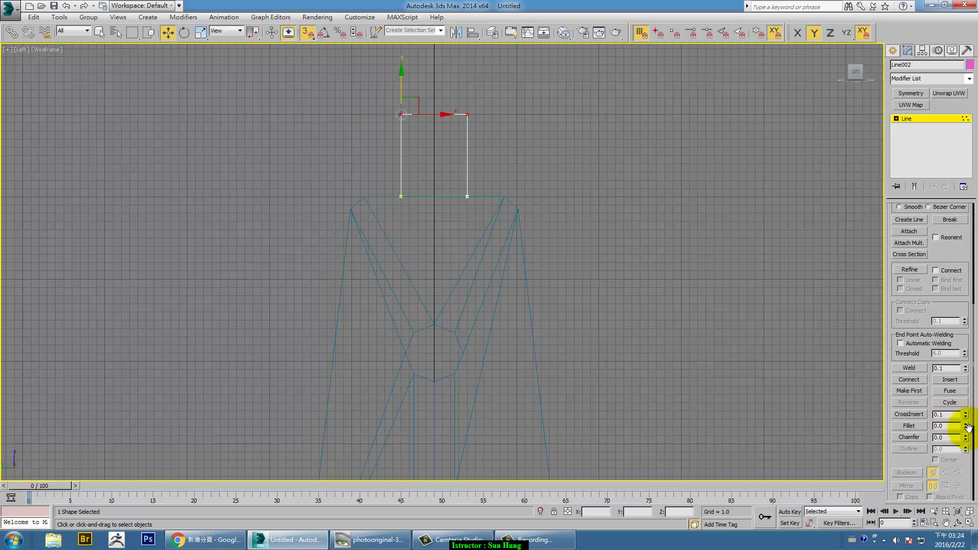
drag(965, 426, 950, 266)
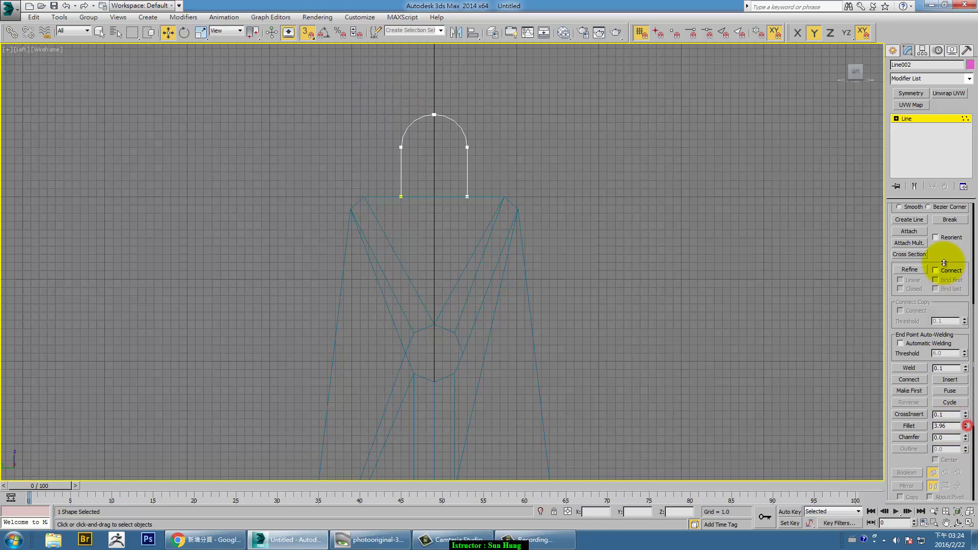
Step: Fuse and weld the doubled vertices at the arch peak, then return to object level
double_click(921, 120)
click(915, 127)
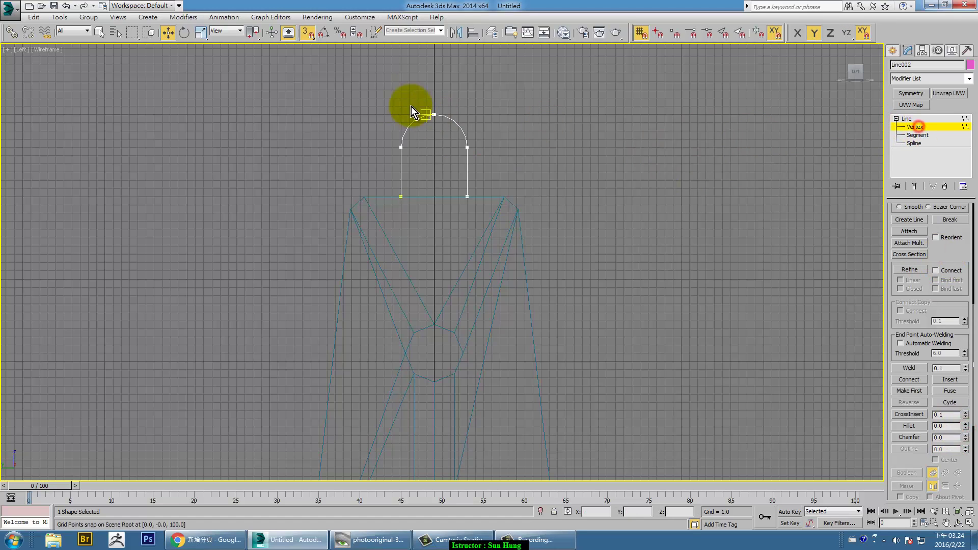
drag(403, 100, 484, 142)
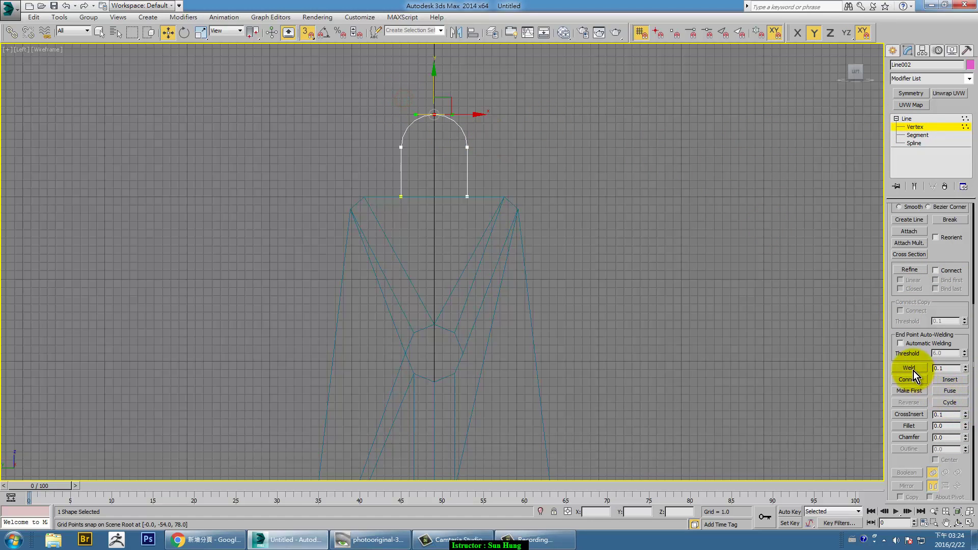
click(949, 391)
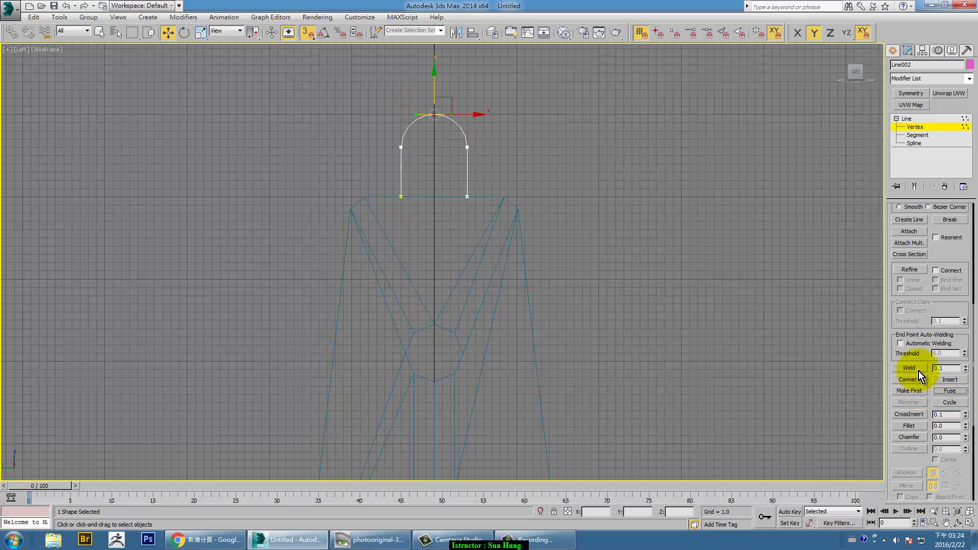
click(910, 368)
click(924, 119)
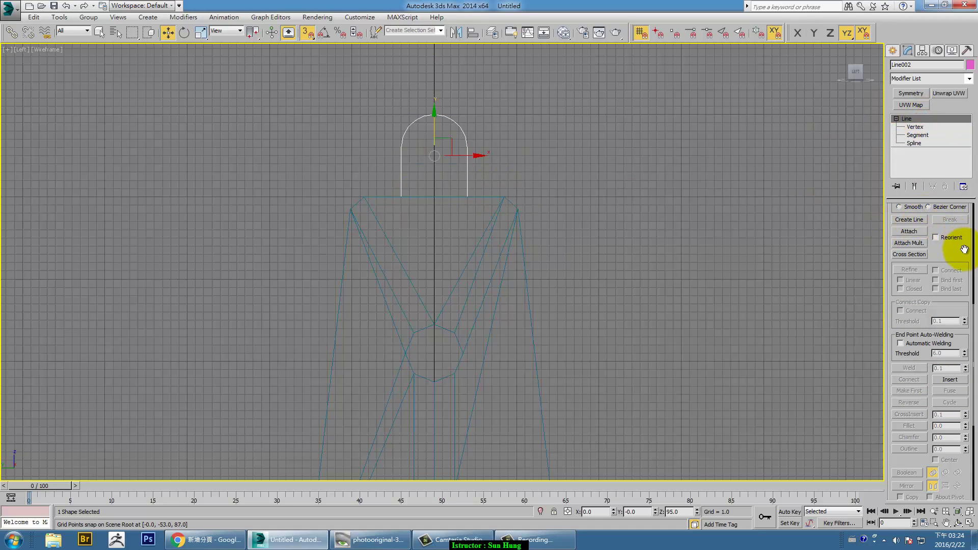
drag(964, 249, 960, 392)
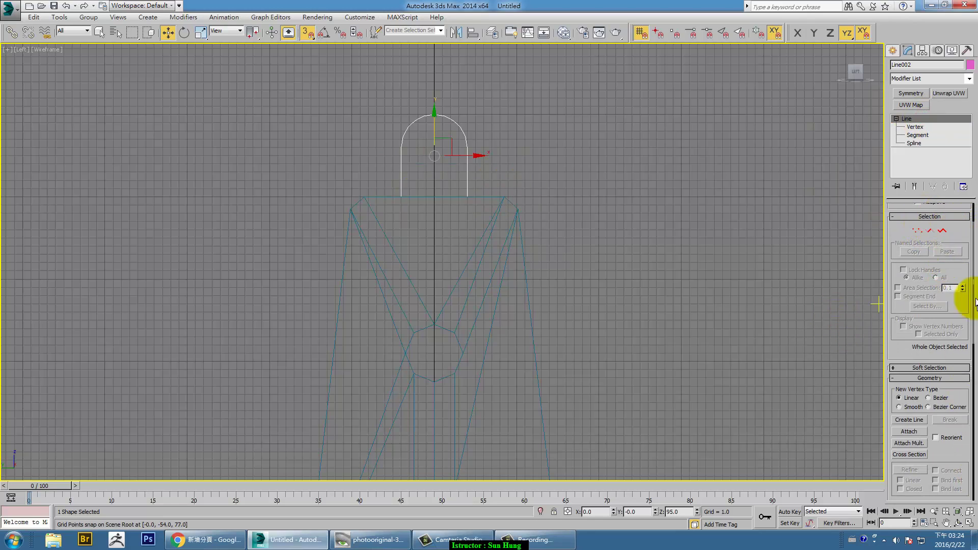
drag(962, 228, 965, 316)
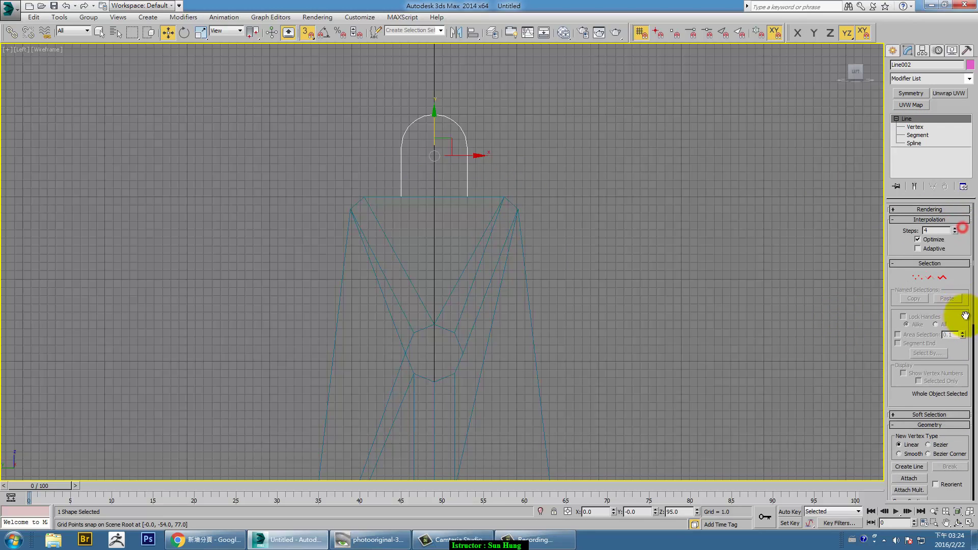
Step: Enable the arch to render as a tube in the renderer and viewport
click(942, 211)
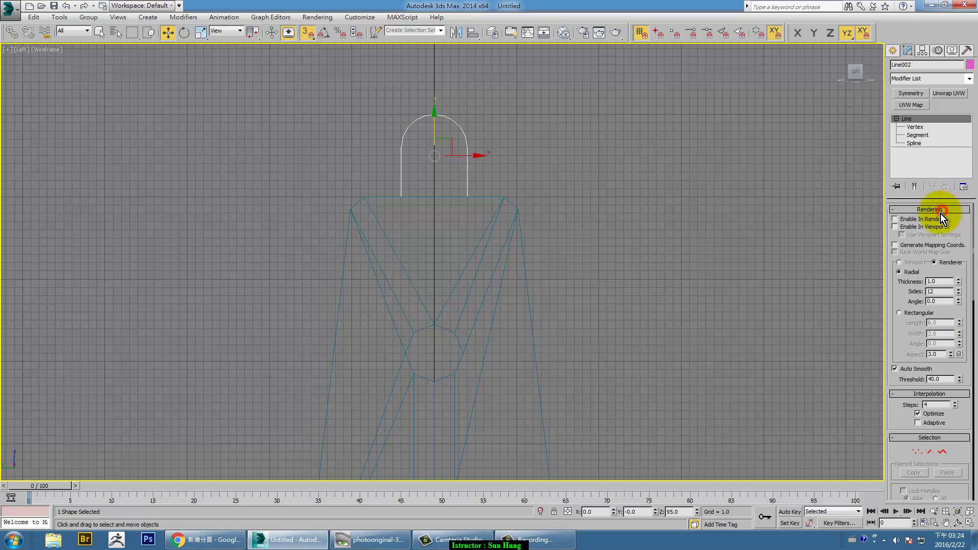
click(910, 225)
key(alt+w)
mouse_move(290, 353)
middle_down()
mouse_move(293, 346)
mouse_move(333, 379)
middle_up()
scroll(293, 346, up, 3)
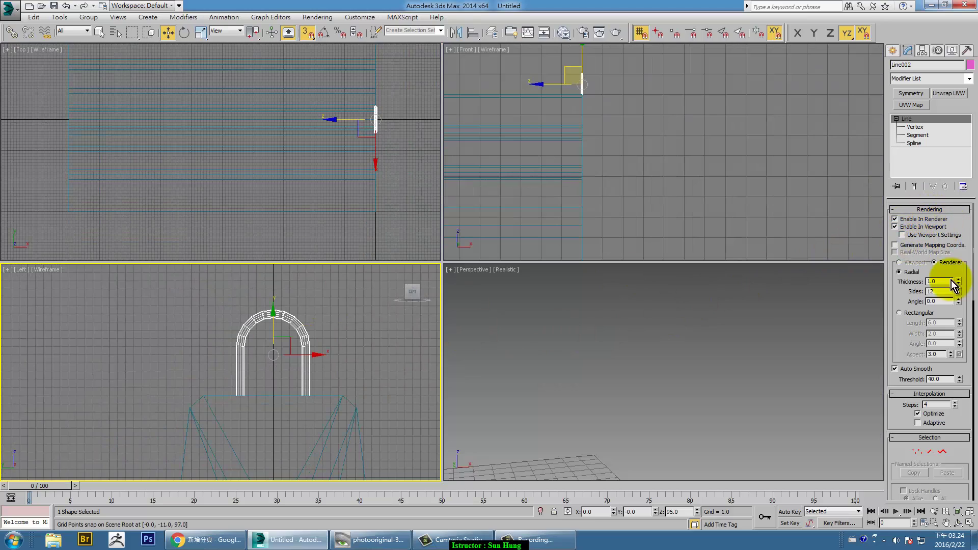
Step: Set the arch's interpolation steps to 1 and tube sides to 5
drag(937, 405, 900, 403)
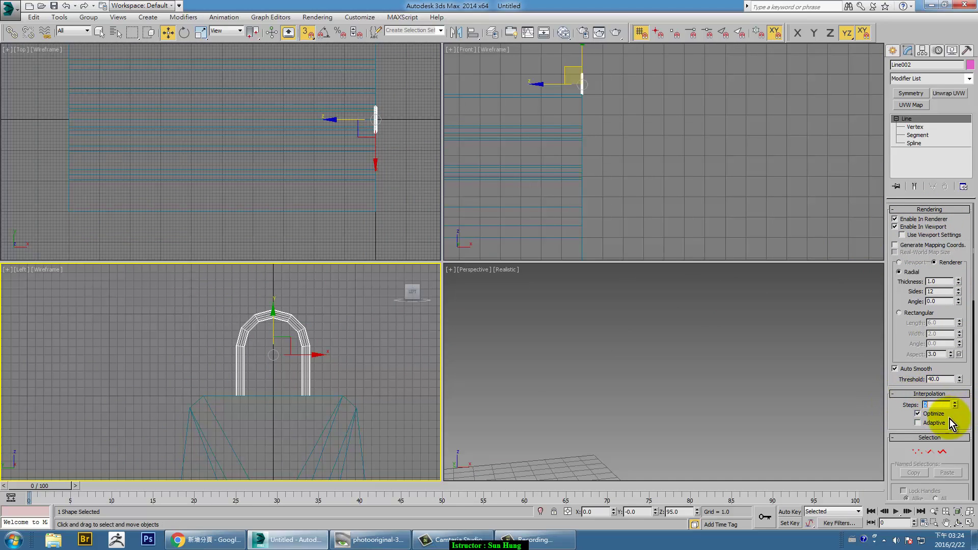
click(955, 408)
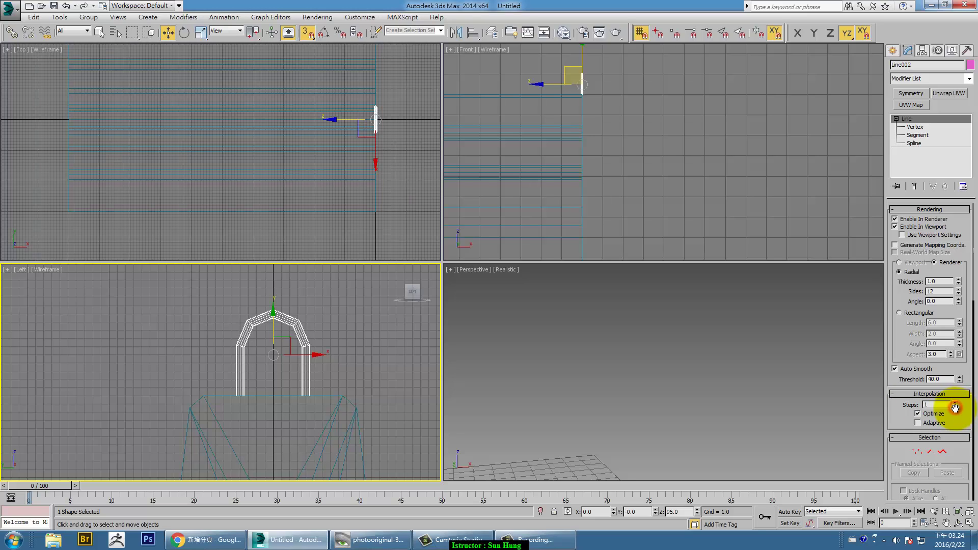
drag(942, 293, 882, 308)
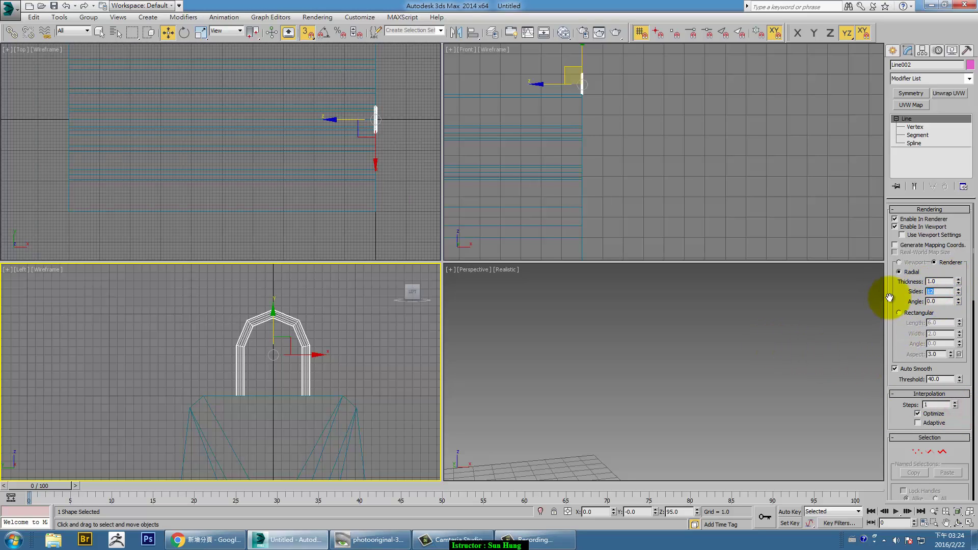
text(5)
key(Return)
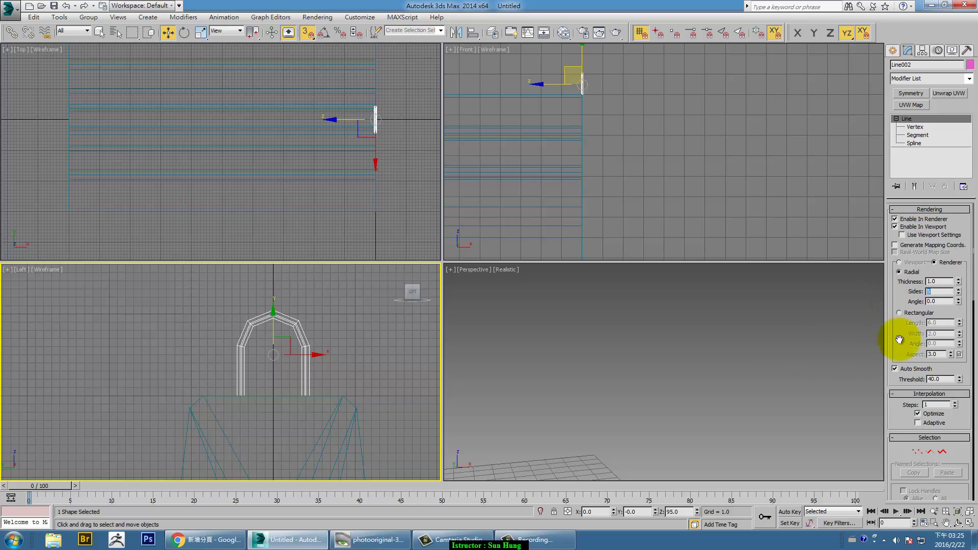
click(617, 360)
mouse_move(616, 360)
middle_down()
mouse_move(723, 396)
mouse_move(679, 417)
mouse_move(616, 349)
mouse_move(744, 527)
mouse_move(711, 401)
mouse_move(694, 417)
mouse_move(908, 332)
middle_up()
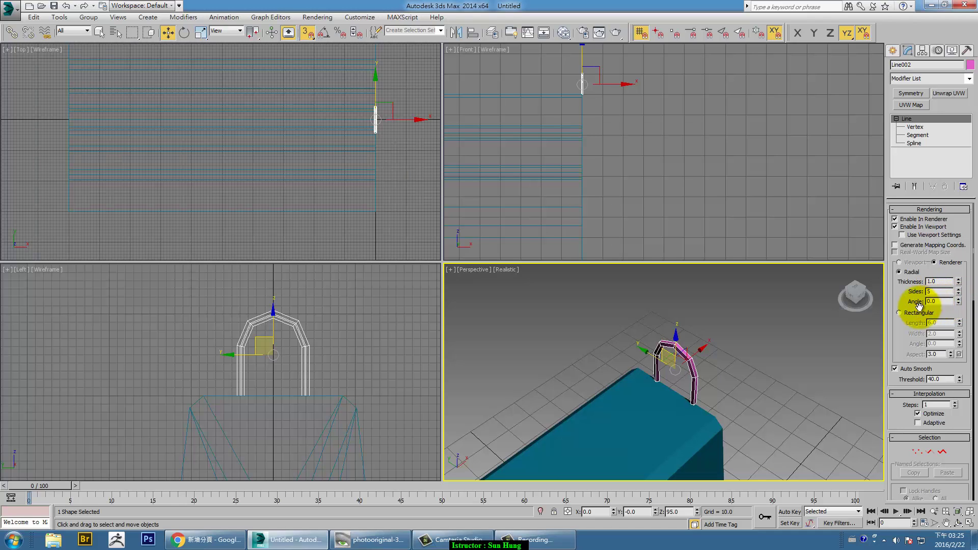
Step: Rotate the hook tube's cross-section angle to 37.9
scroll(567, 179, up, 3)
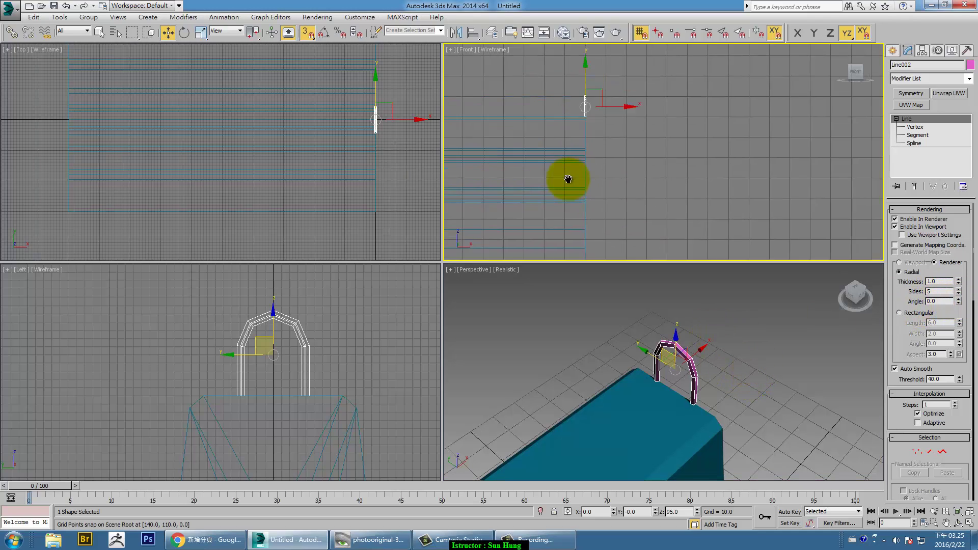
middle_drag(579, 137, 572, 194)
scroll(573, 193, up, 3)
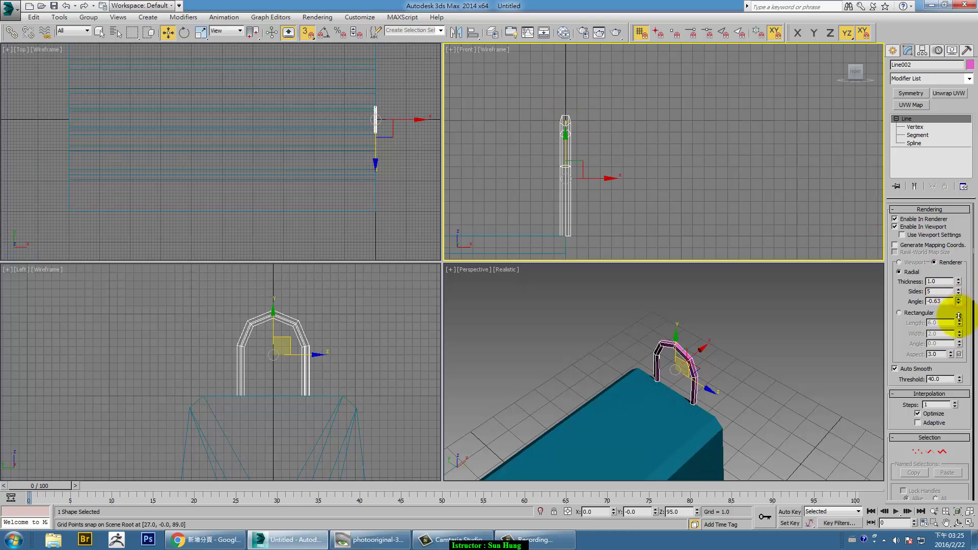
drag(958, 299, 957, 301)
right_click(957, 301)
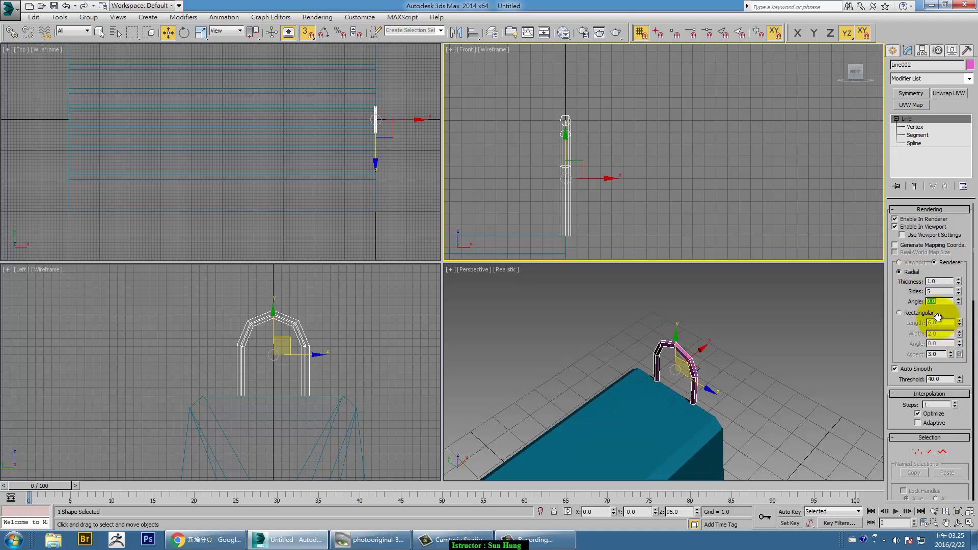
mouse_move(764, 323)
alt+middle_down()
mouse_move(772, 350)
mouse_move(748, 330)
mouse_move(841, 284)
mouse_move(886, 314)
alt+middle_up()
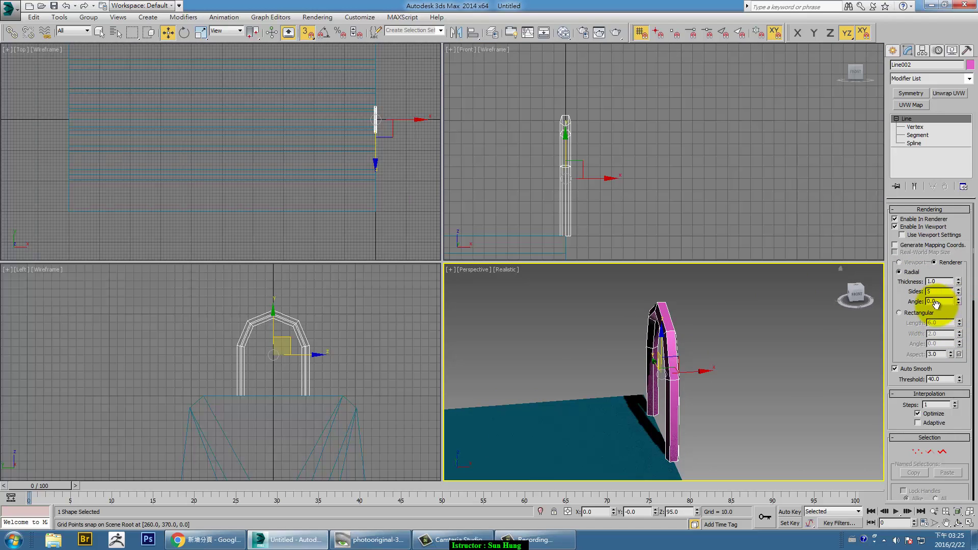
drag(958, 301, 948, 277)
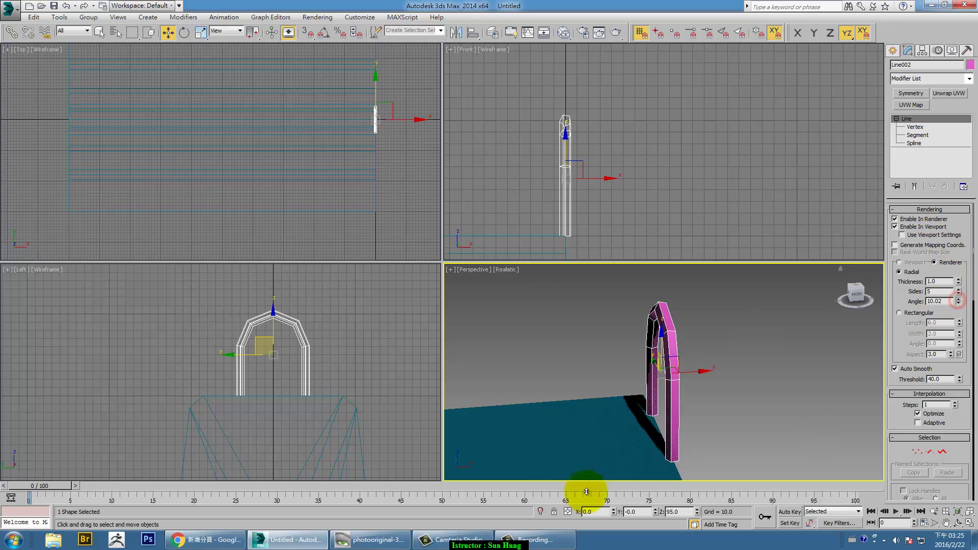
mouse_move(586, 492)
mouse_down()
mouse_move(266, 144)
mouse_move(201, 393)
mouse_move(389, 506)
mouse_move(519, 413)
mouse_move(574, 80)
mouse_move(567, 98)
mouse_move(476, 144)
mouse_move(406, 7)
mouse_move(349, 272)
mouse_move(351, 401)
mouse_move(376, 535)
mouse_move(376, 6)
mouse_up()
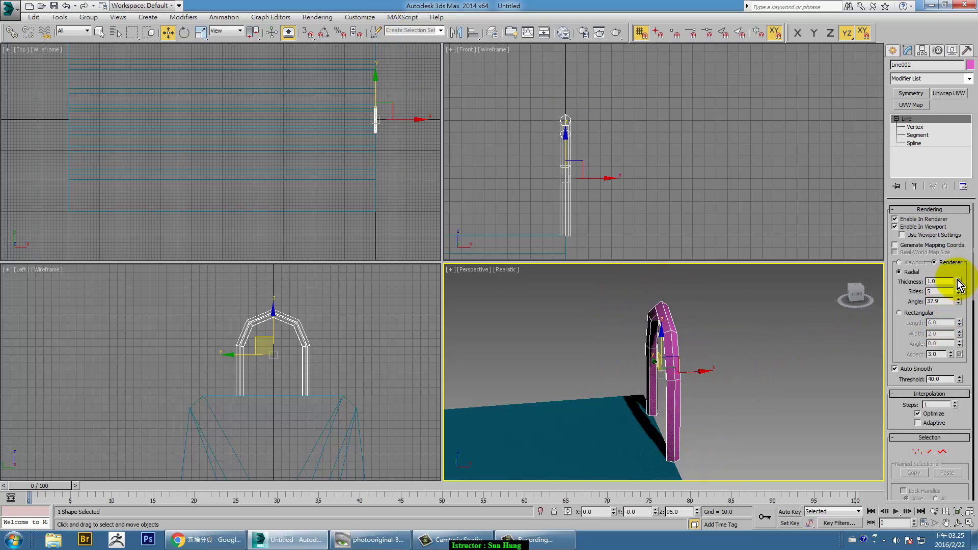
Step: Increase the hook tube thickness to 1.3 and view it with the barrier
drag(960, 285, 951, 258)
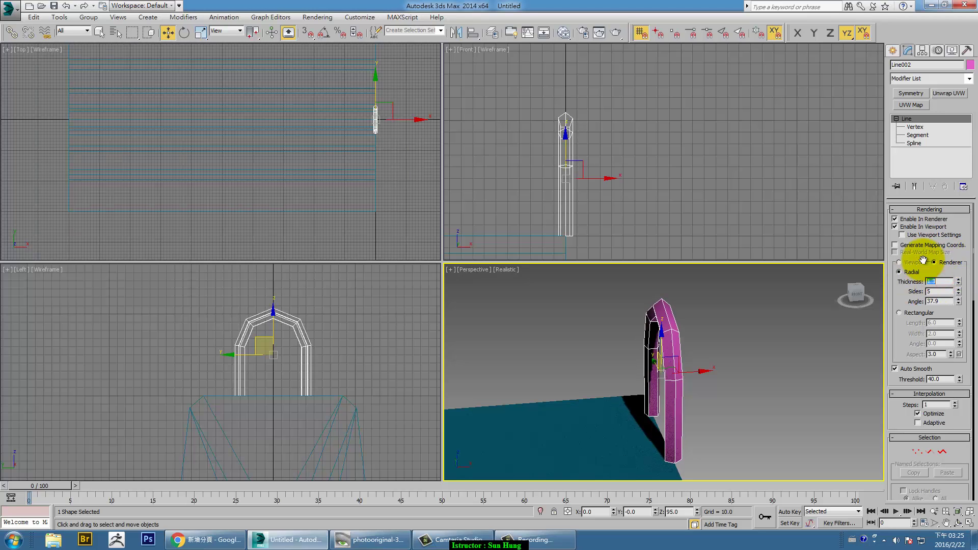
scroll(740, 344, down, 3)
scroll(762, 357, down, 2)
mouse_move(762, 356)
alt+middle_down()
mouse_move(754, 344)
mouse_move(821, 328)
mouse_move(756, 284)
mouse_move(786, 301)
mouse_move(709, 306)
mouse_move(688, 295)
alt+middle_up()
Step: Convert the Line002 hook to Editable Poly, try polygon selection, and return to object level
click(704, 301)
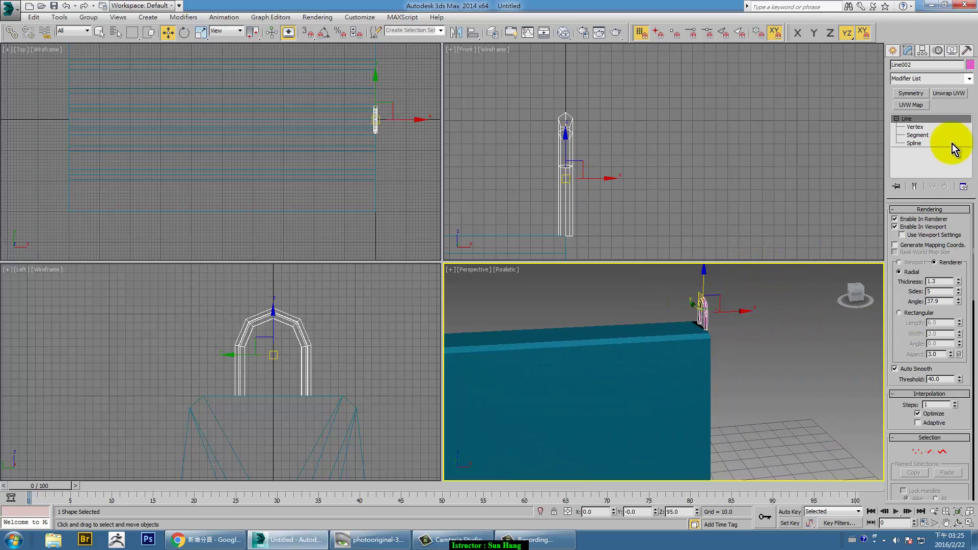
right_click(705, 308)
mouse_move(726, 417)
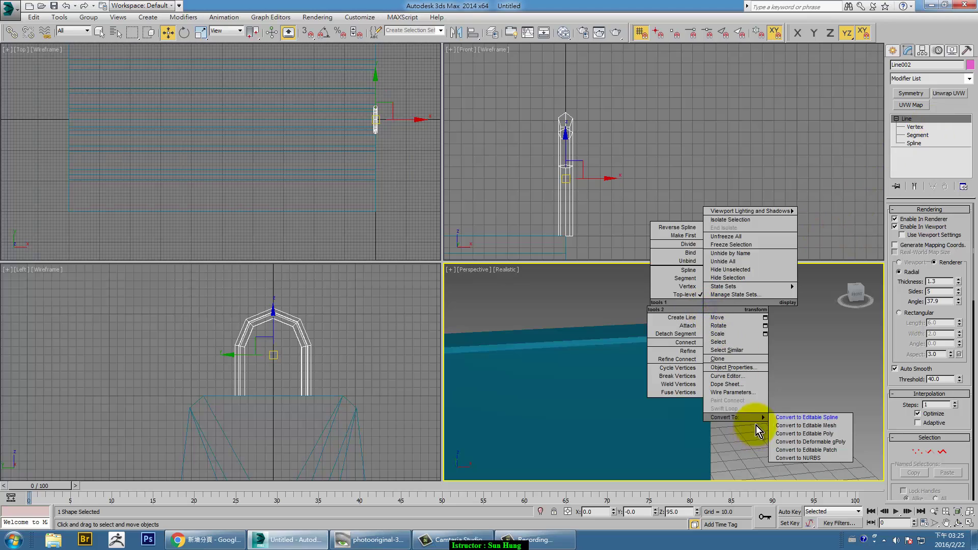
click(817, 433)
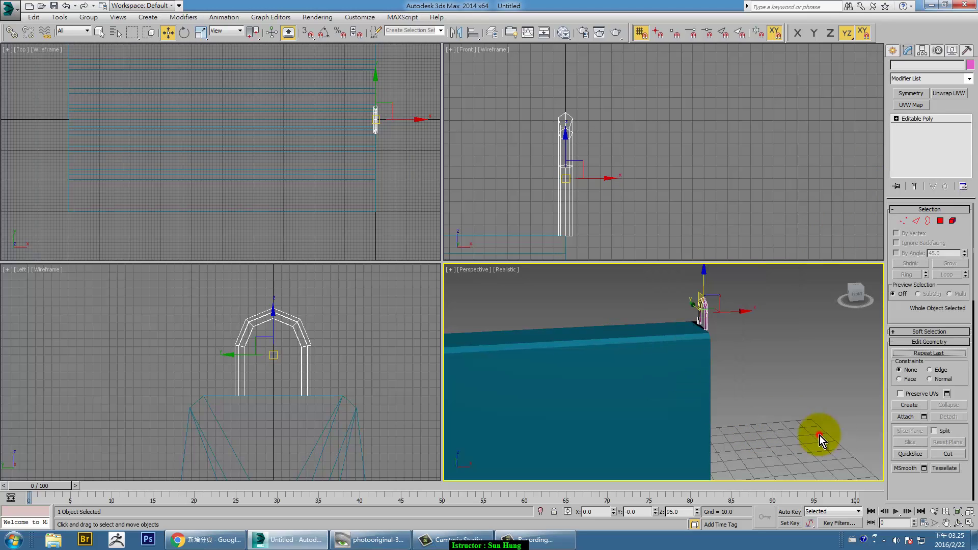
click(940, 220)
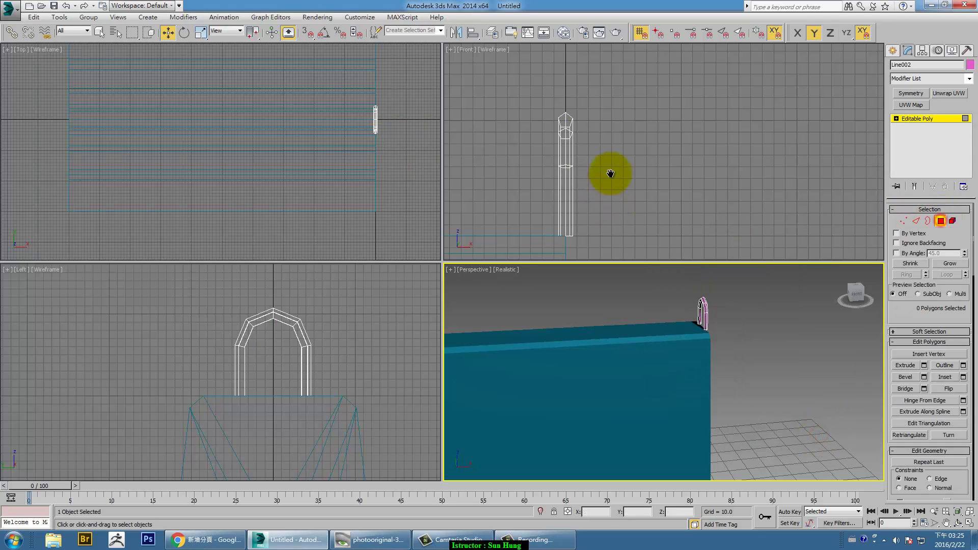
middle_drag(544, 229, 573, 175)
drag(648, 210, 647, 208)
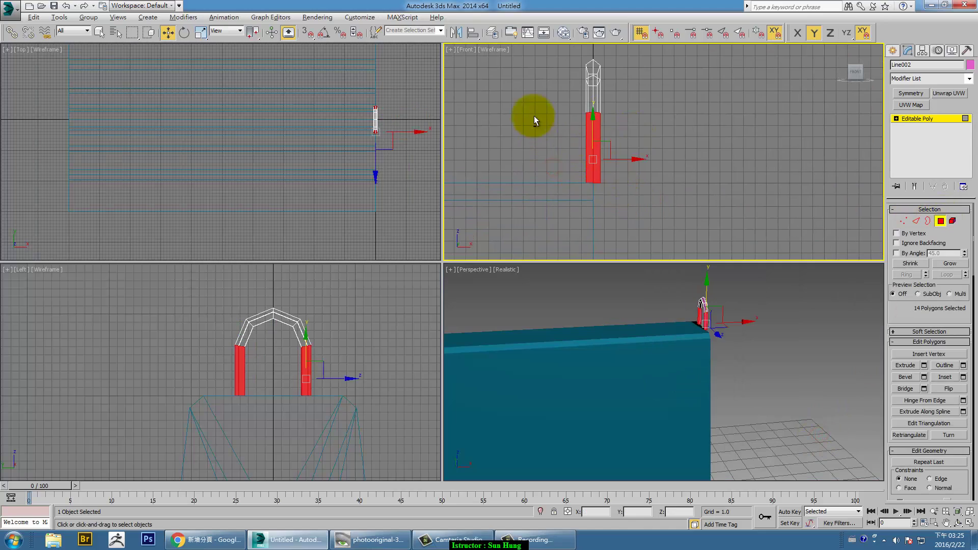
click(677, 128)
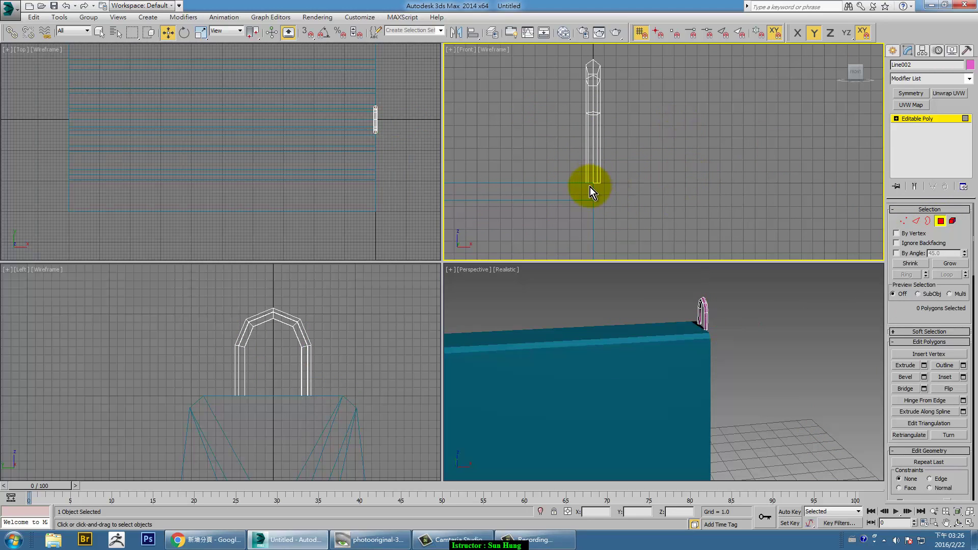
click(939, 220)
Step: Slide the hook with grid snapping to X -25 along the barrier top
middle_drag(626, 133, 743, 131)
scroll(764, 133, down, 5)
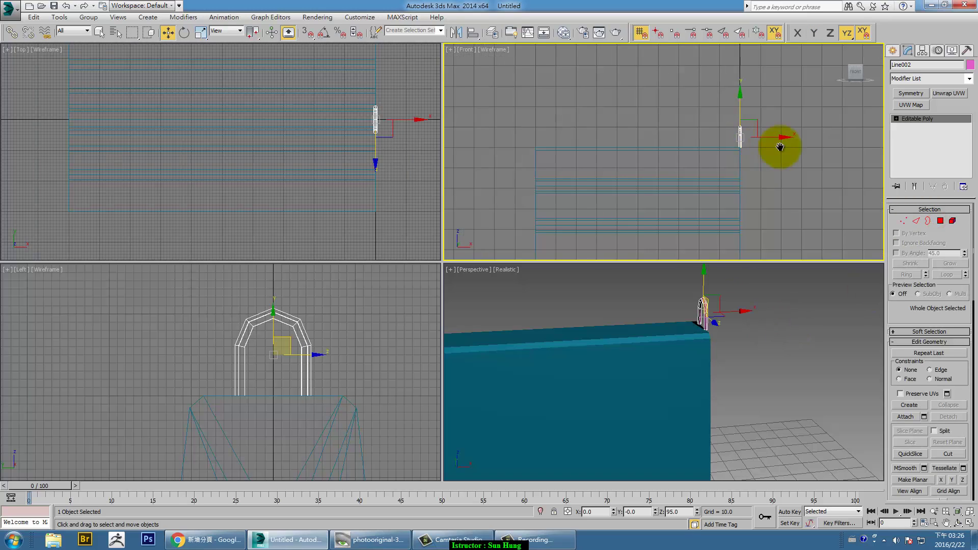
drag(800, 134, 639, 145)
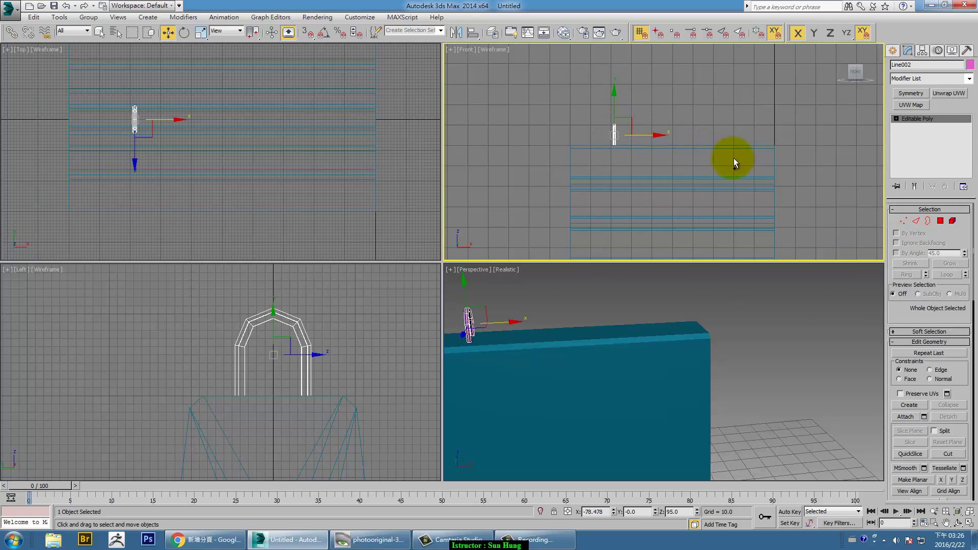
key(ctrl+z)
middle_drag(756, 188, 766, 134)
key(s)
scroll(766, 134, up, 3)
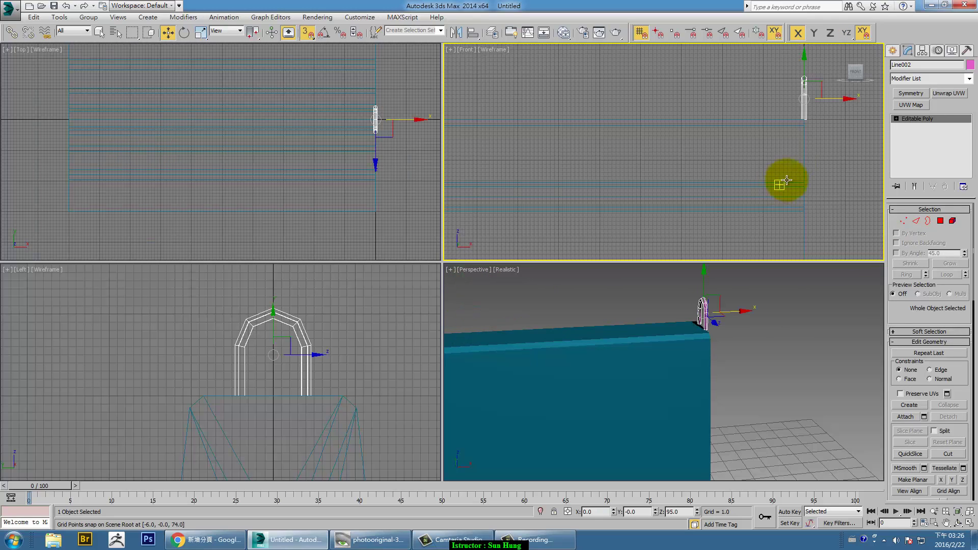
mouse_move(825, 139)
mouse_down()
mouse_move(731, 139)
mouse_move(740, 150)
mouse_move(720, 156)
mouse_up()
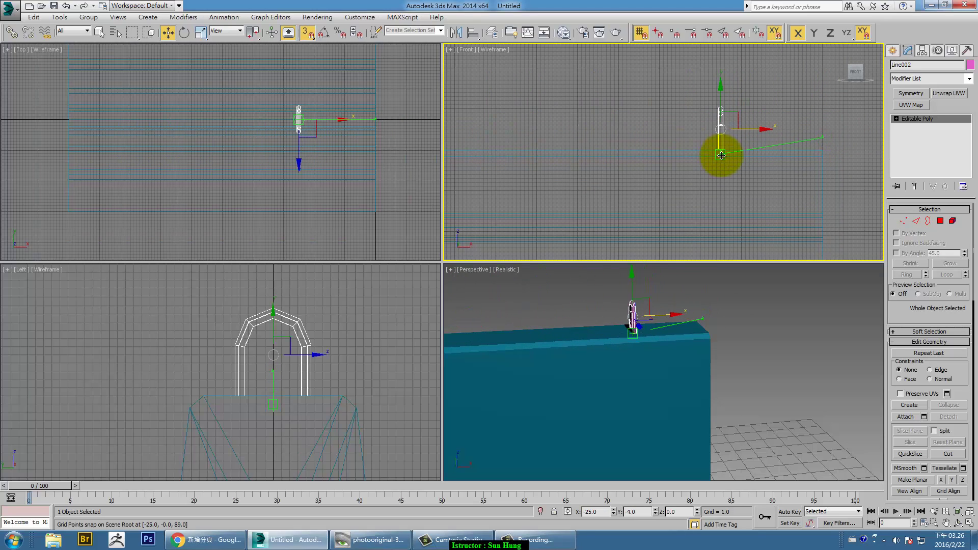
scroll(643, 184, down, 2)
scroll(712, 170, down, 2)
scroll(699, 145, down, 2)
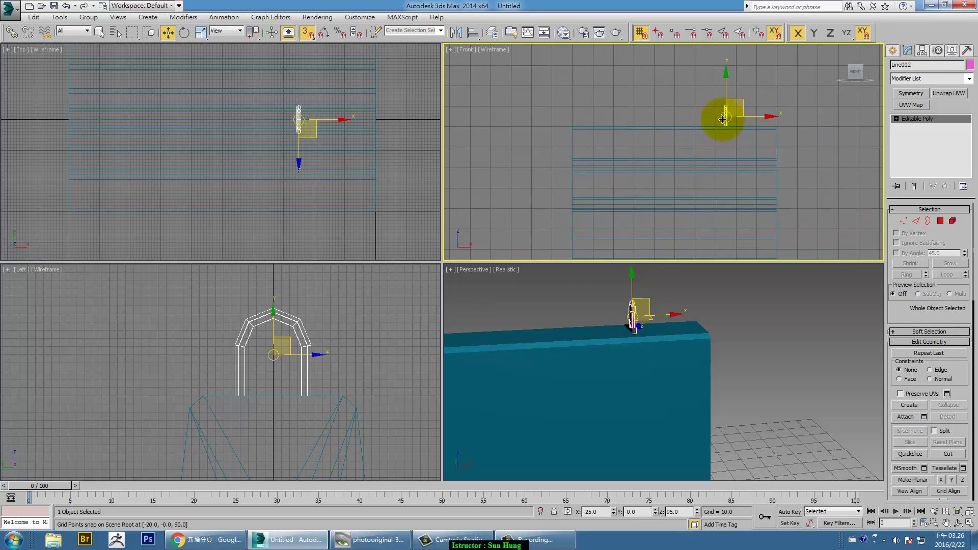
scroll(730, 134, up, 2)
scroll(734, 153, up, 2)
Step: Lower the hook to Z 94 in the maximized Front view, then restore four viewports
key(alt+w)
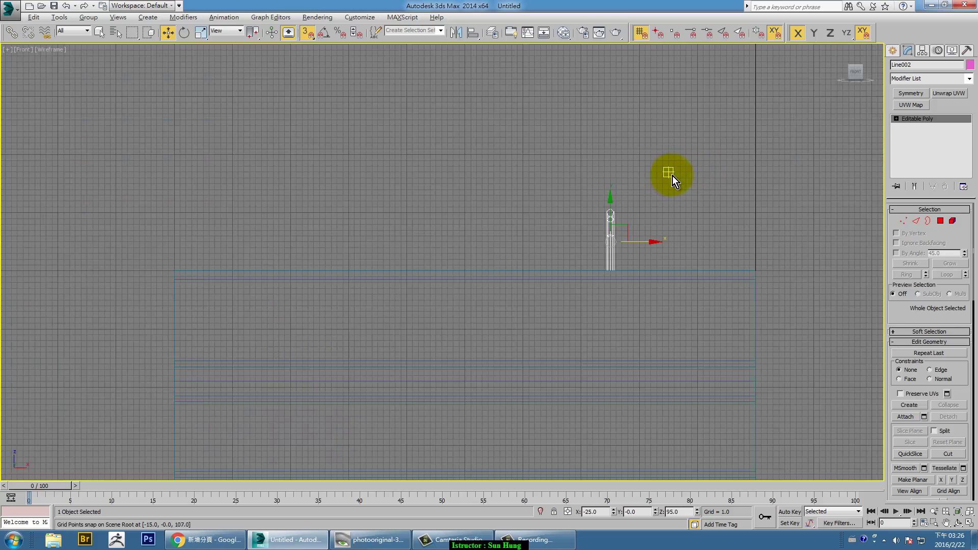
scroll(693, 217, up, 1)
scroll(677, 199, up, 1)
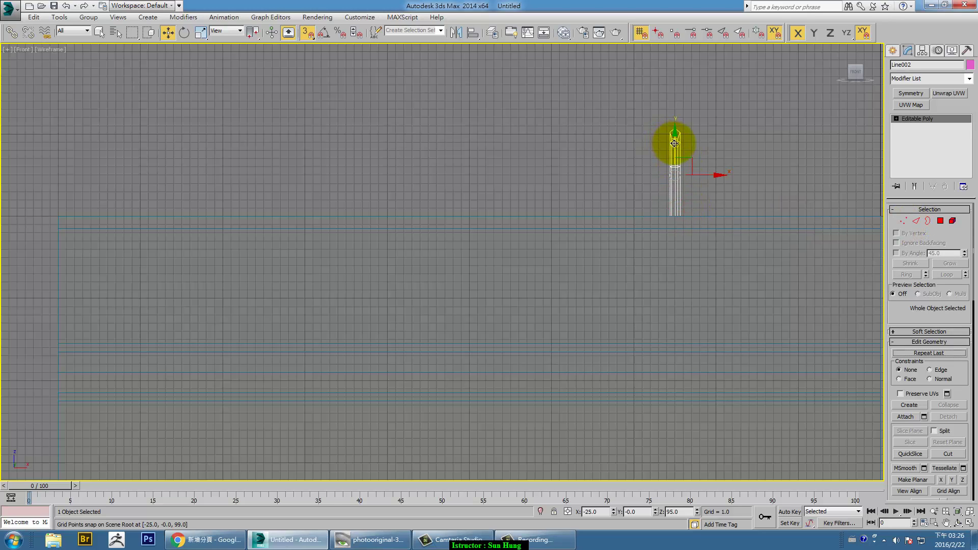
drag(674, 143, 675, 152)
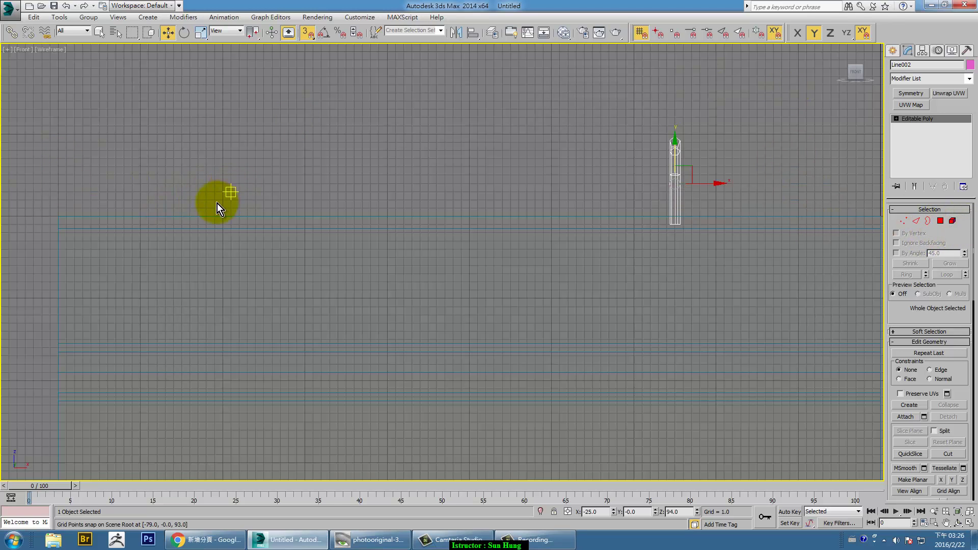
click(944, 120)
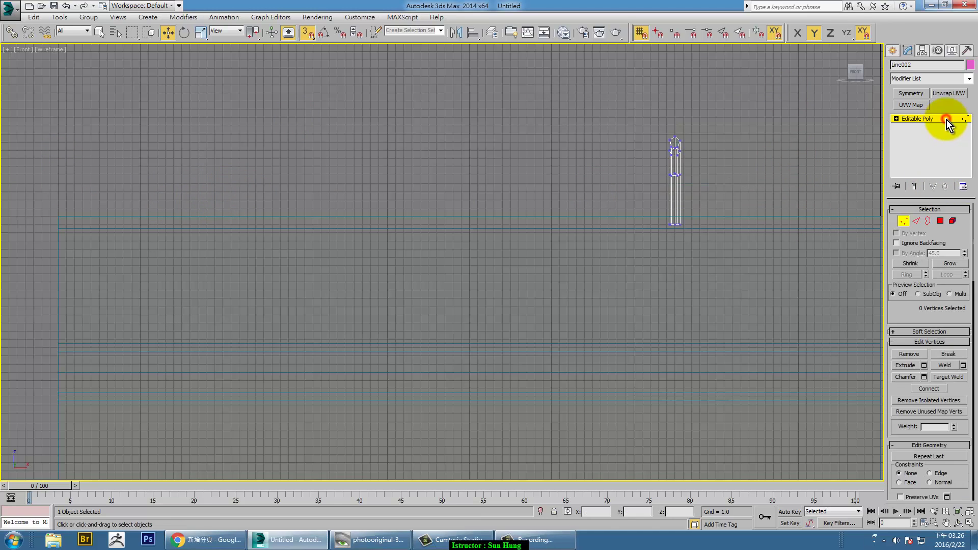
click(936, 119)
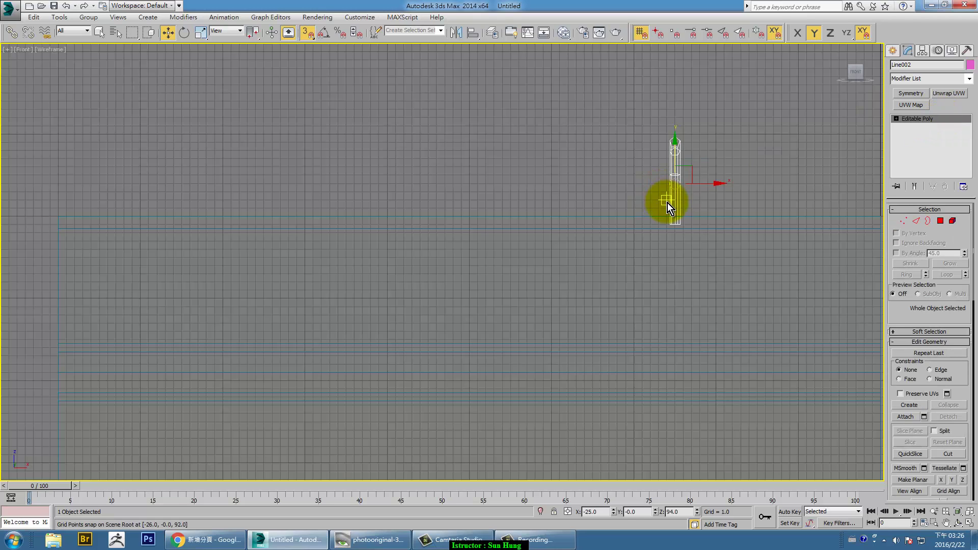
key(alt+w)
right_click(642, 323)
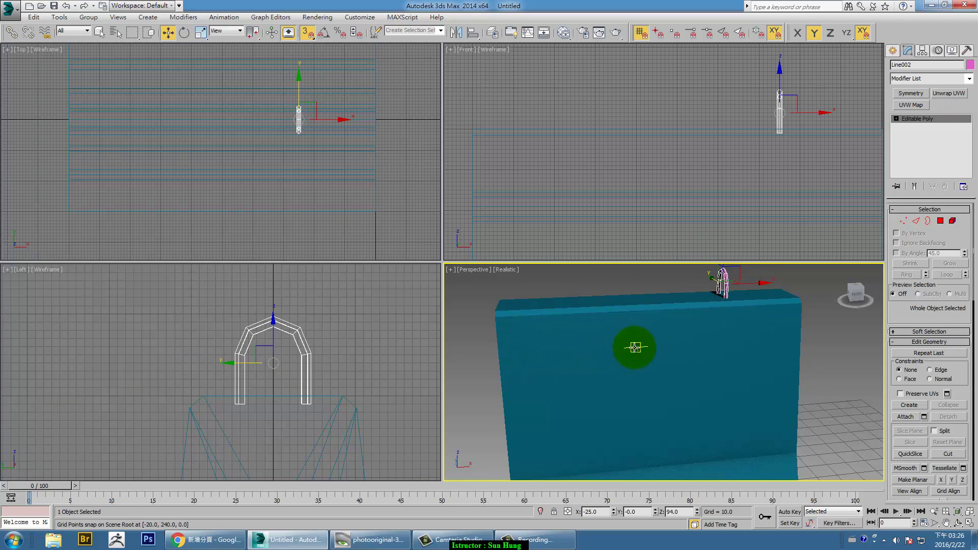
Step: Select barrier Line001, attach the hook to it, and turn off 3D Snap
mouse_move(655, 349)
alt+middle_down()
mouse_move(710, 356)
mouse_move(695, 354)
mouse_move(705, 349)
mouse_move(655, 389)
mouse_move(709, 375)
mouse_move(749, 404)
mouse_move(743, 410)
mouse_move(764, 395)
mouse_move(723, 374)
alt+middle_up()
click(749, 352)
click(656, 346)
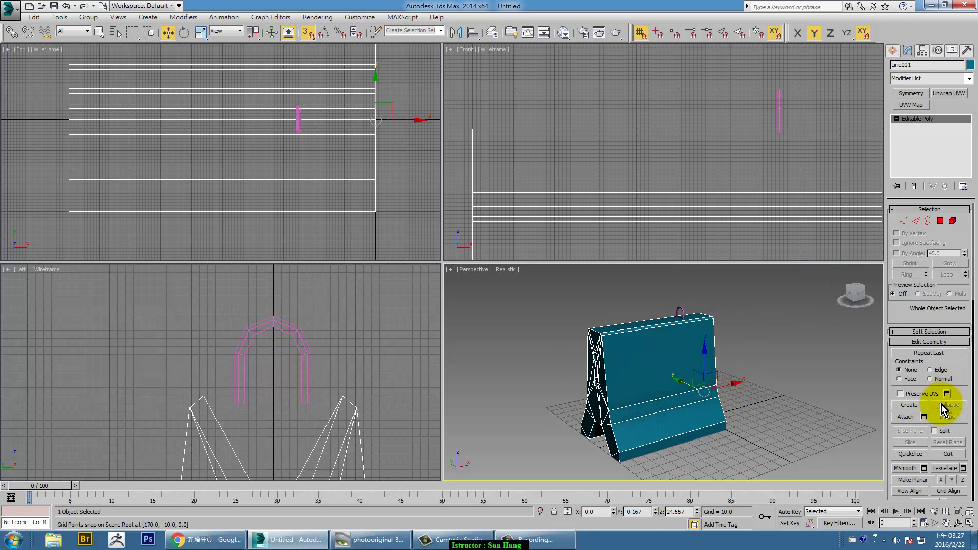
drag(950, 391, 951, 369)
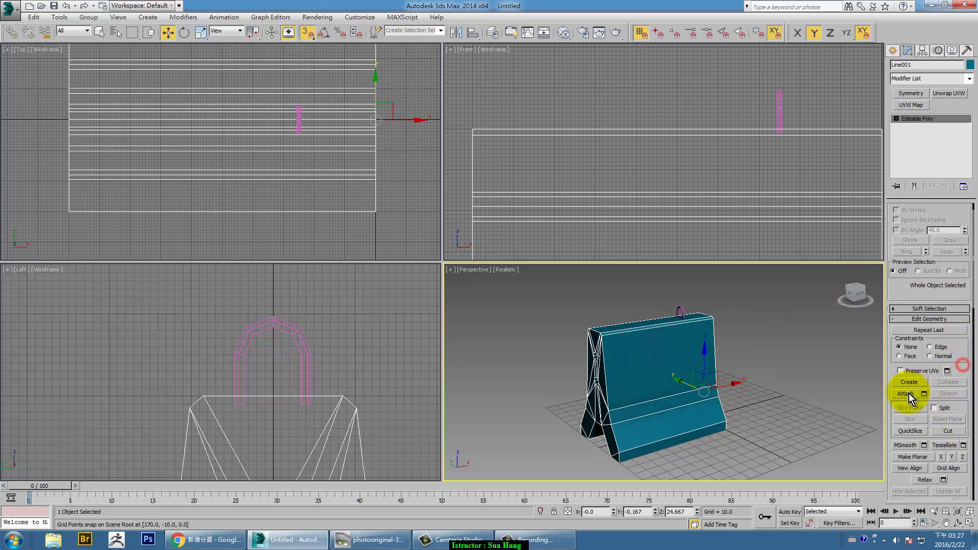
click(905, 394)
click(681, 309)
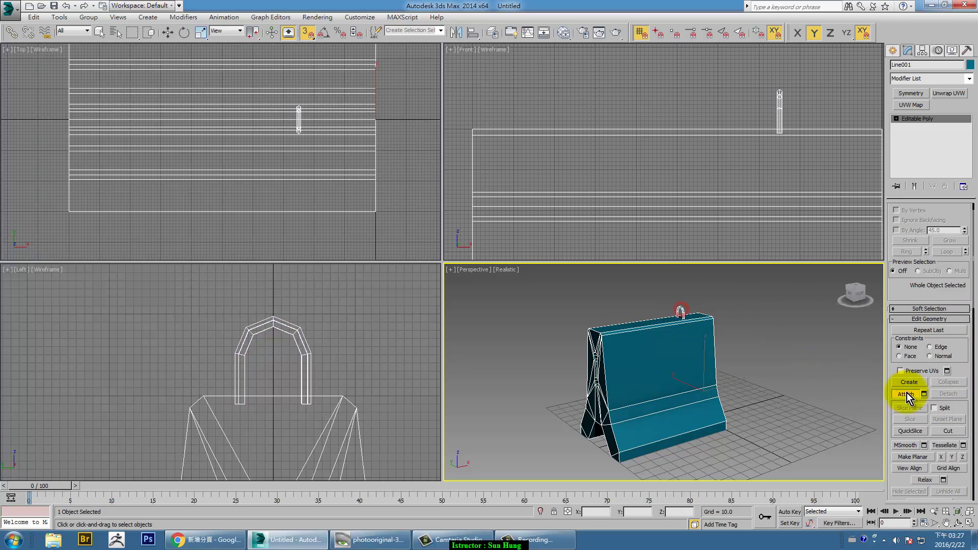
click(906, 393)
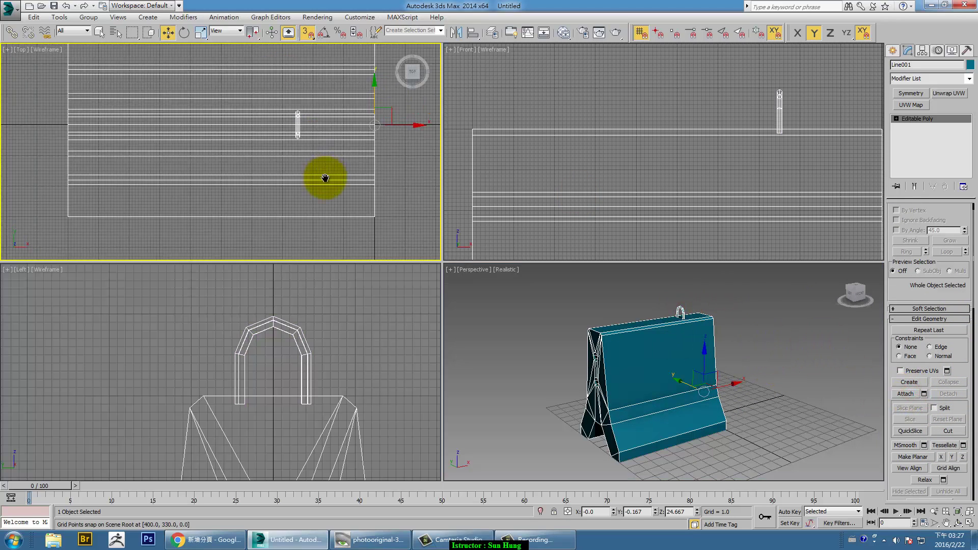
scroll(337, 163, down, 3)
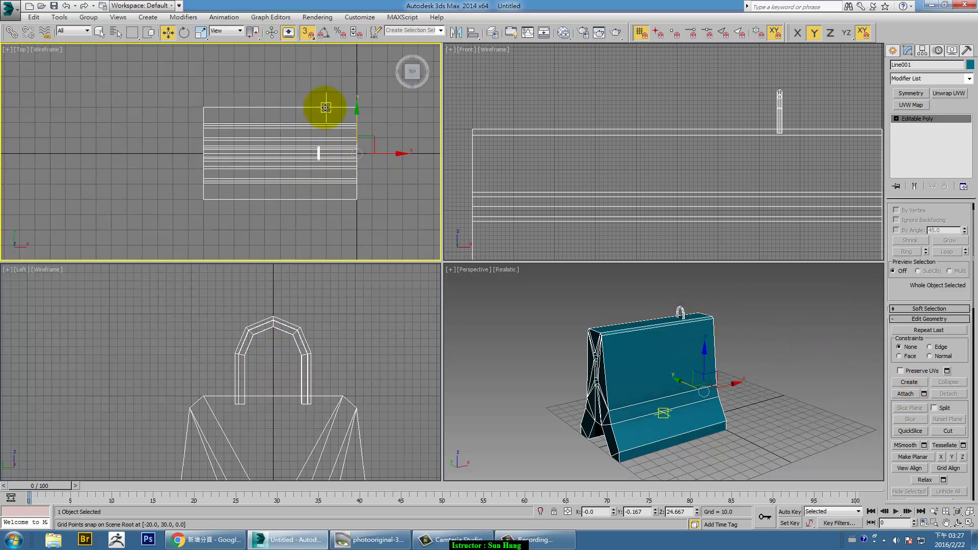
key(s)
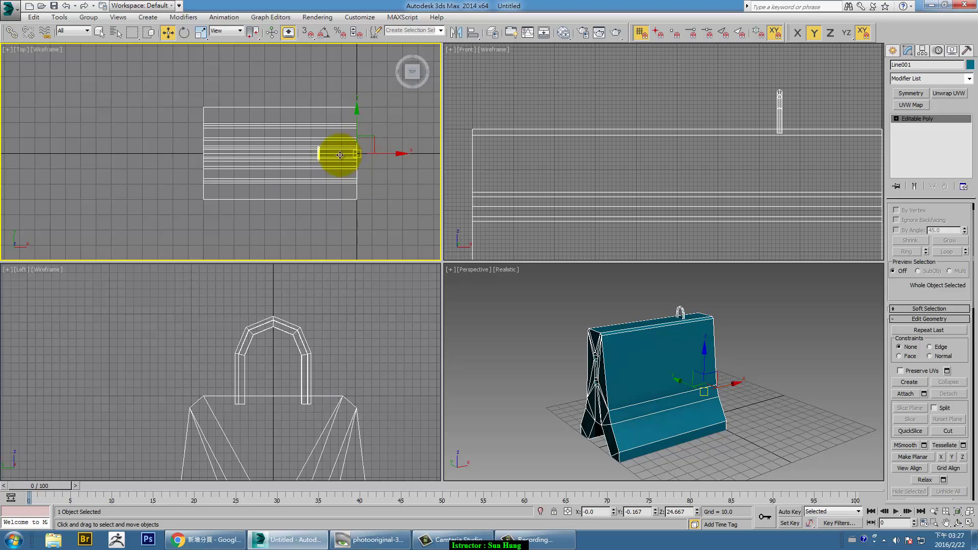
Step: Open the Transform Toolbox and centre Line001's pivot along X and Y
click(33, 17)
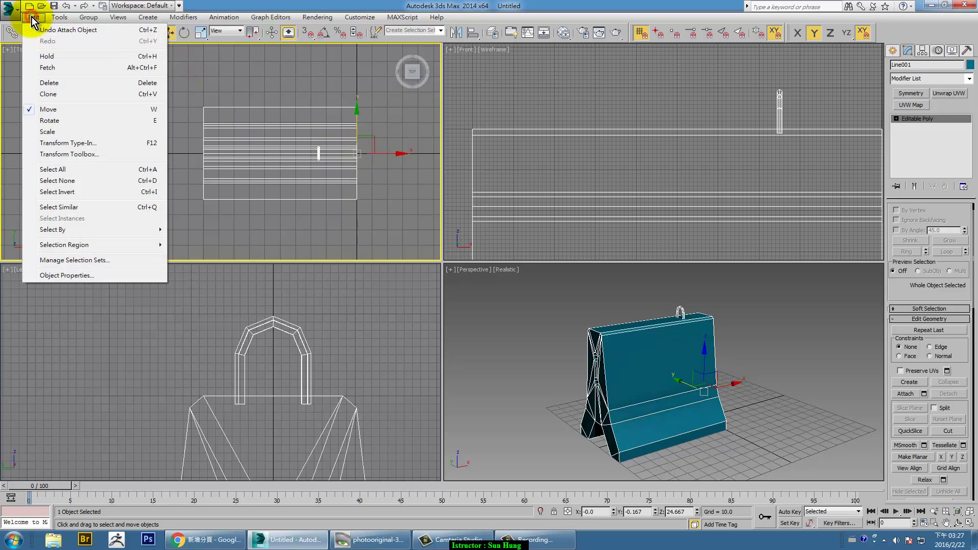
click(68, 154)
drag(109, 179, 53, 71)
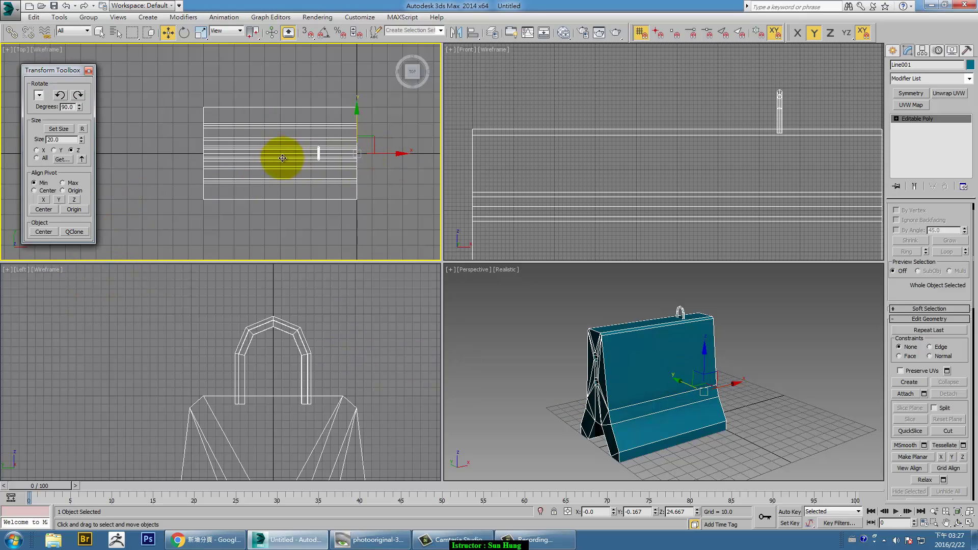
click(44, 200)
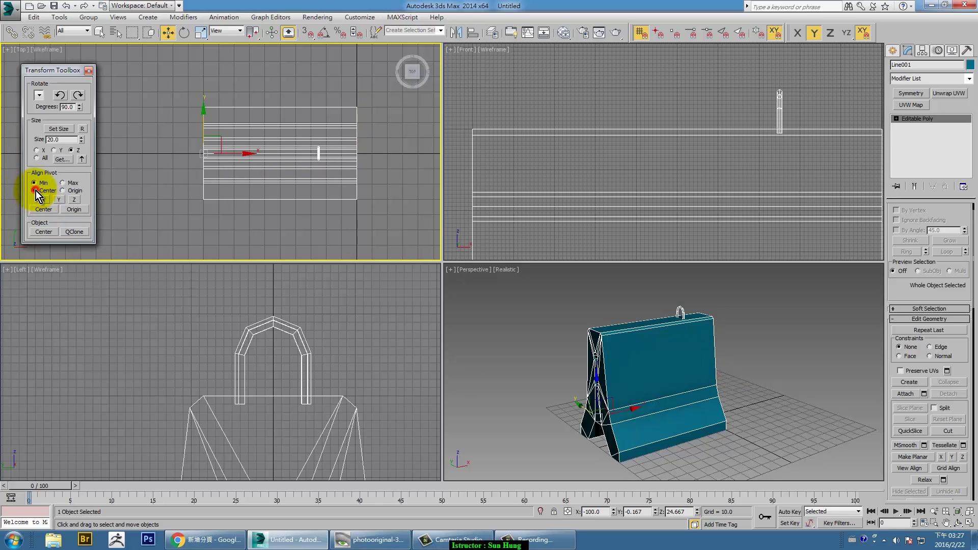
click(34, 191)
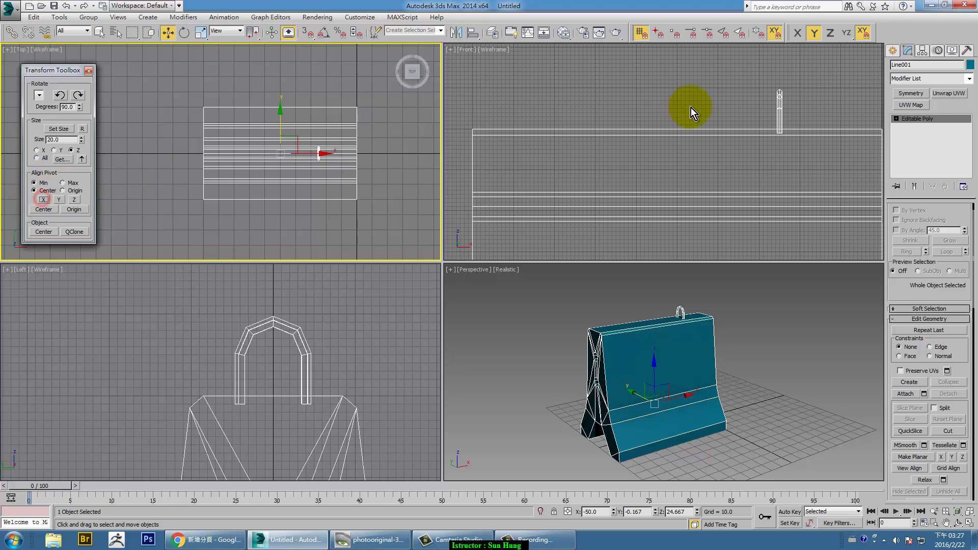
scroll(690, 108, down, 5)
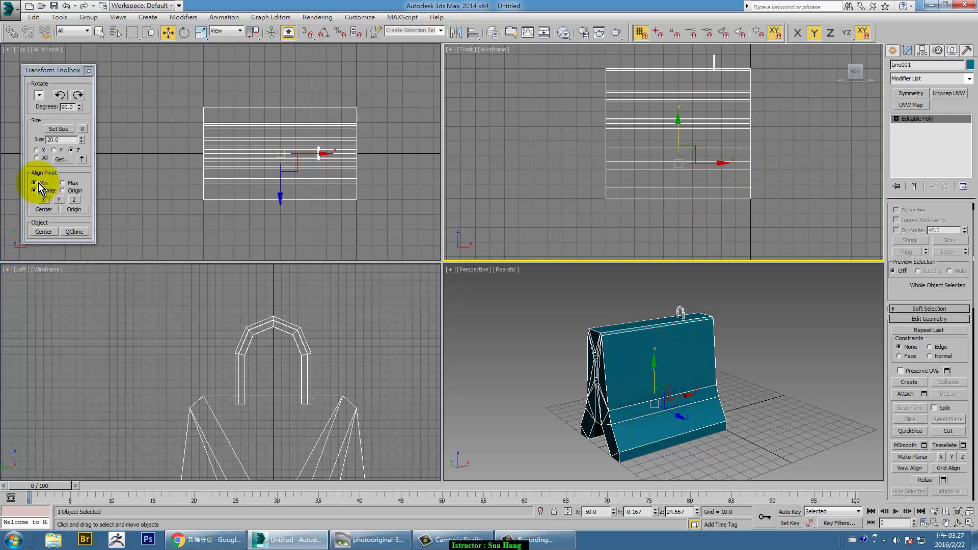
click(59, 200)
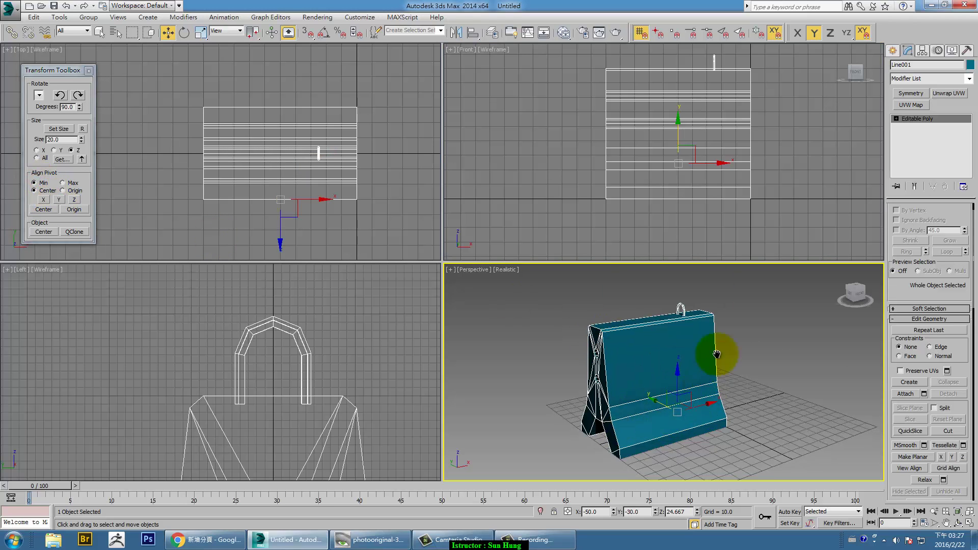
Step: Recentre the pivot on Y and drop it to the barrier's minimum Z (X -50, Y 0, Z 0)
alt+middle_drag(652, 411, 666, 387)
alt+middle_drag(776, 435, 750, 434)
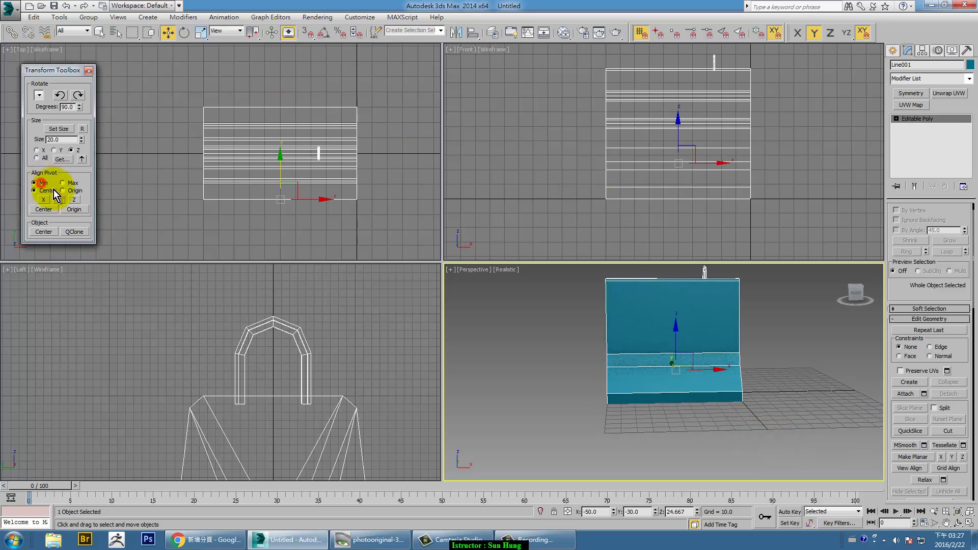
middle_drag(680, 177, 671, 190)
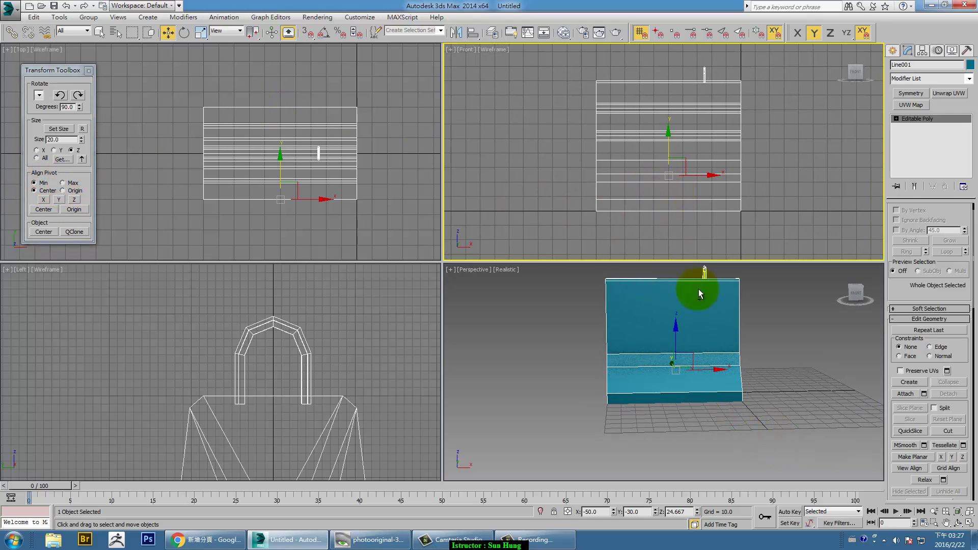
alt+middle_drag(699, 289, 775, 322)
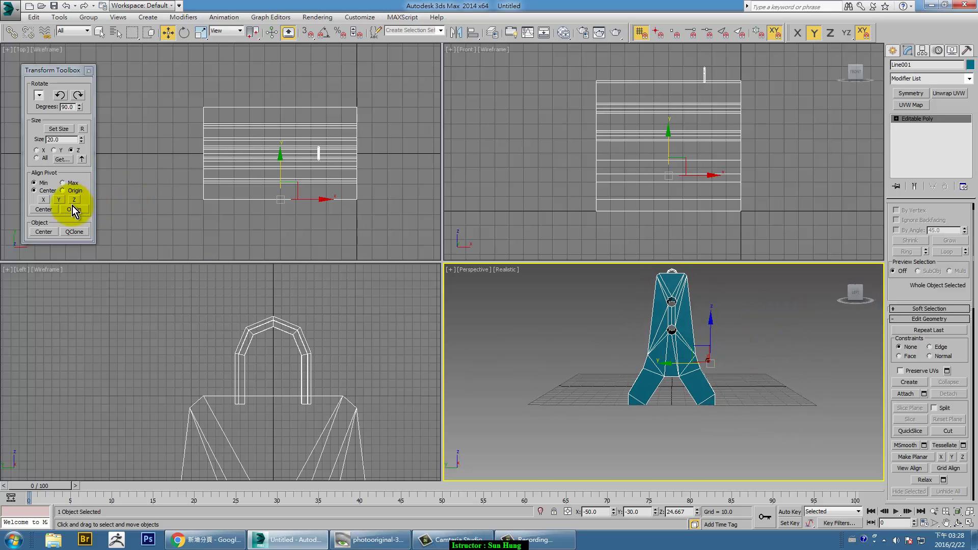
click(44, 192)
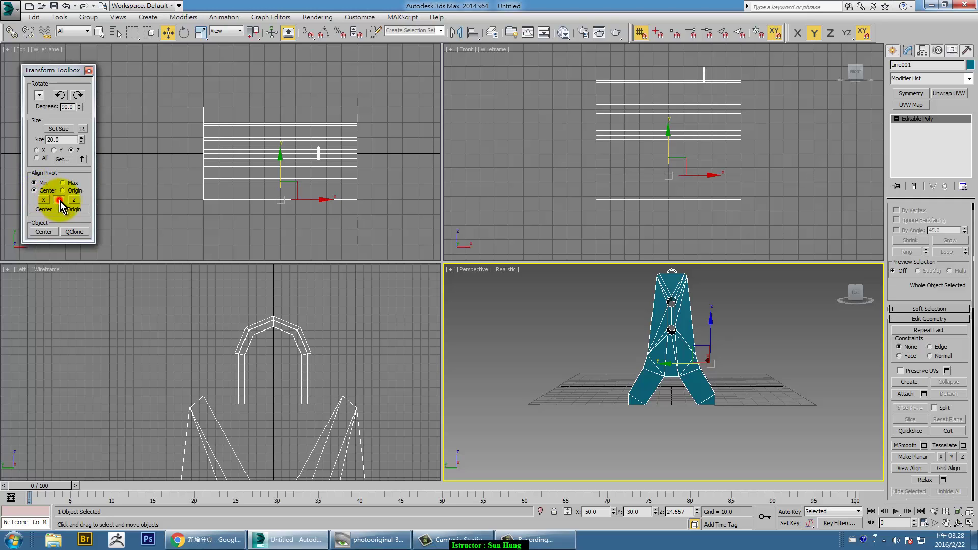
click(60, 200)
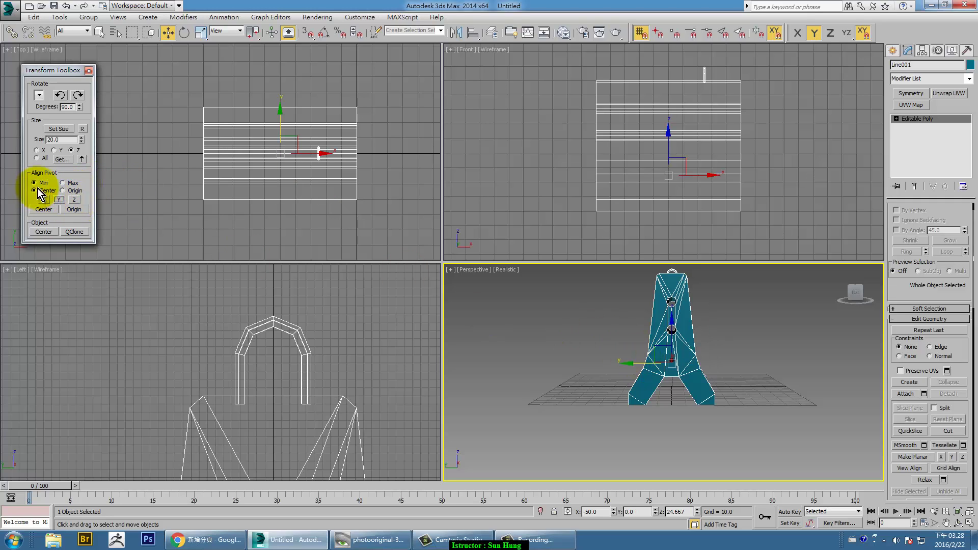
click(74, 199)
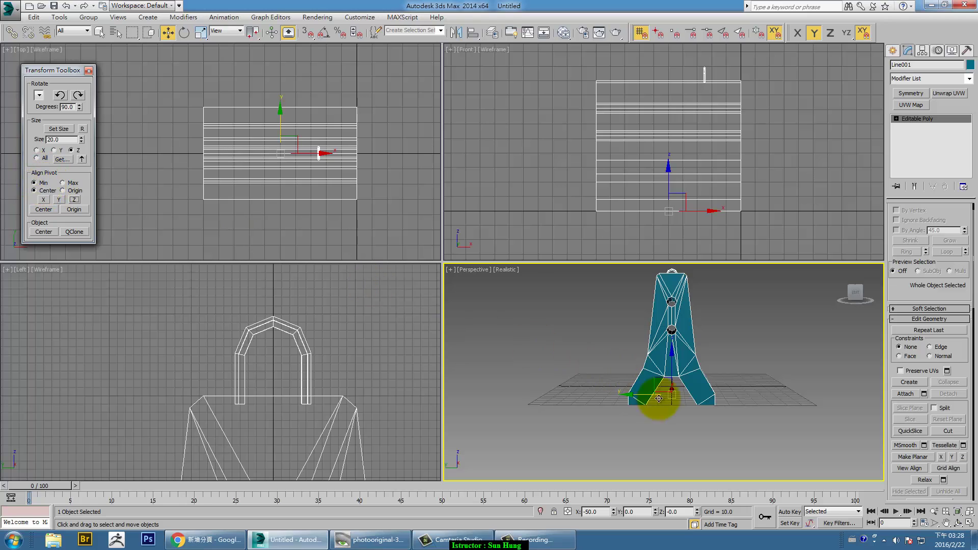
Step: Reset XForm on Line001, suppress the warning, and collapse it to Editable Poly
alt+middle_drag(796, 387, 669, 368)
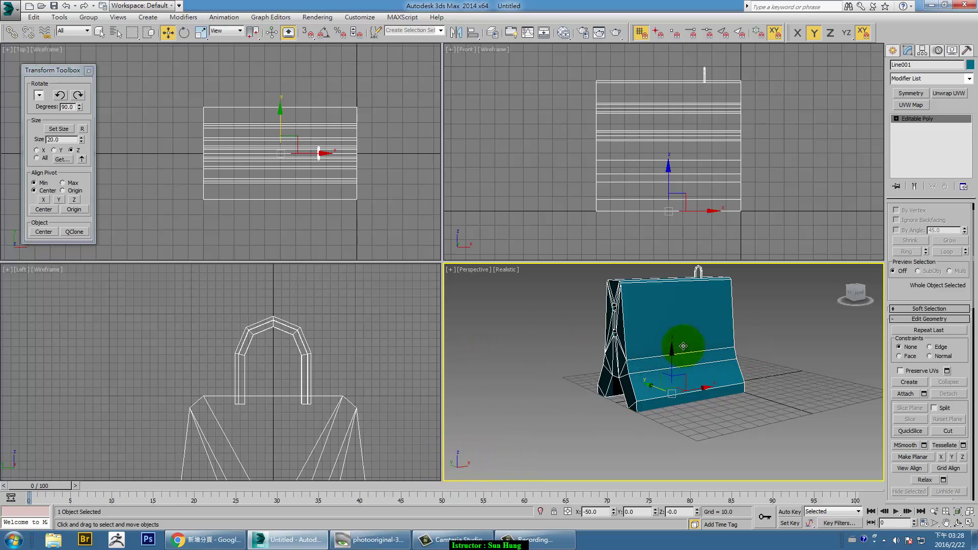
mouse_move(716, 331)
alt+middle_down()
mouse_move(742, 404)
mouse_move(691, 409)
mouse_move(696, 452)
alt+middle_up()
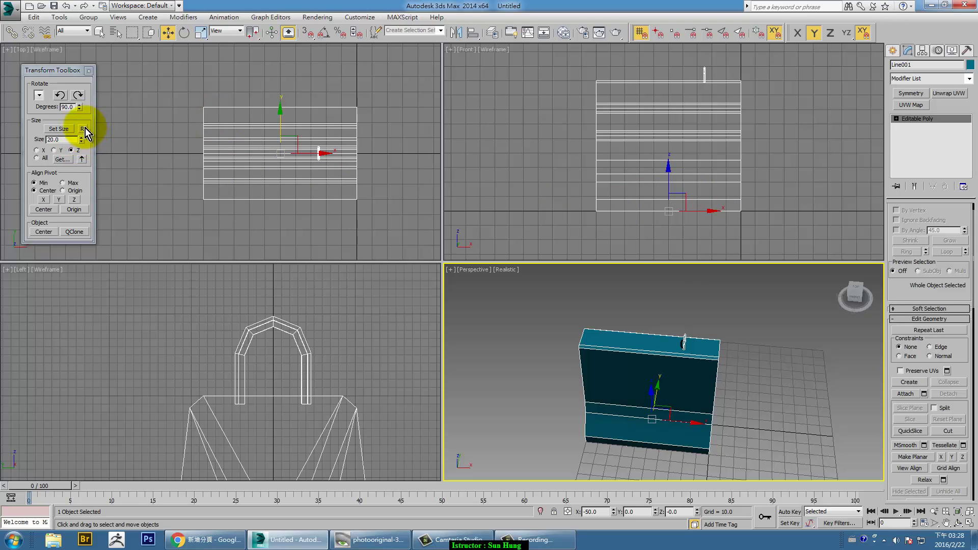
click(83, 128)
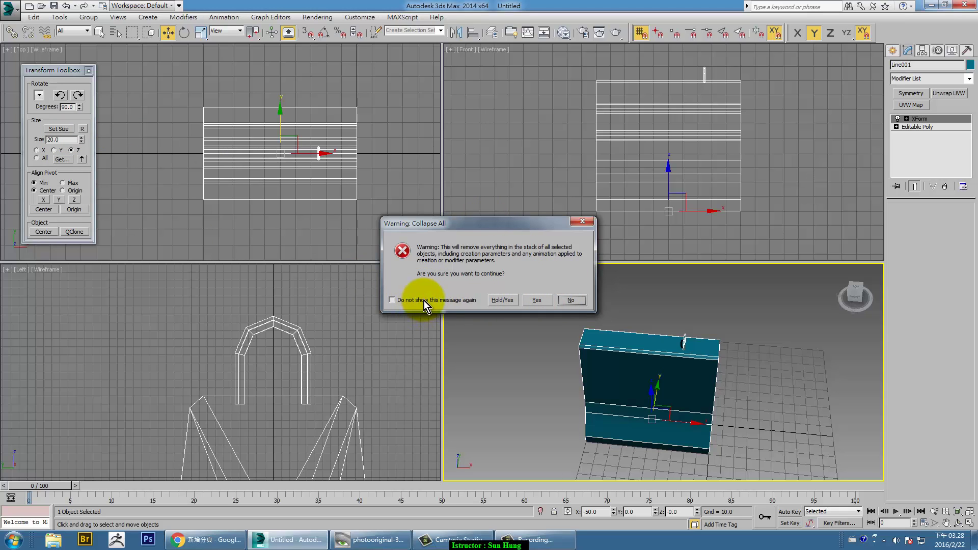
click(404, 300)
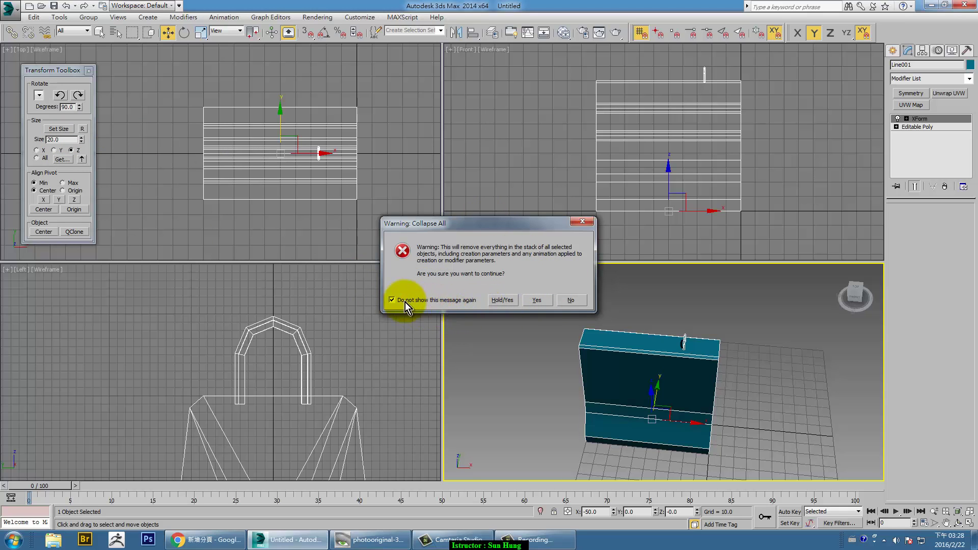
click(537, 300)
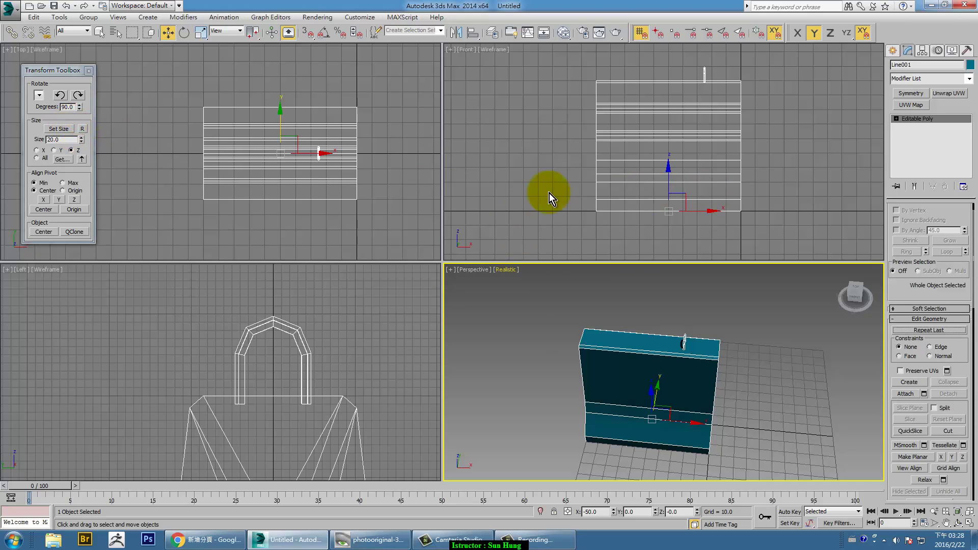
Step: Apply Reset XForm again to the selected barrier, Line001
click(966, 51)
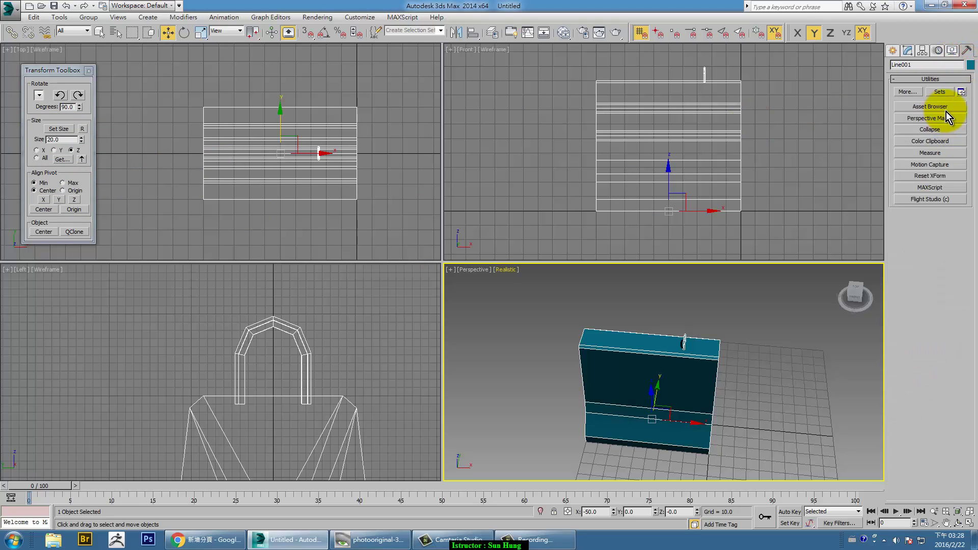
click(946, 176)
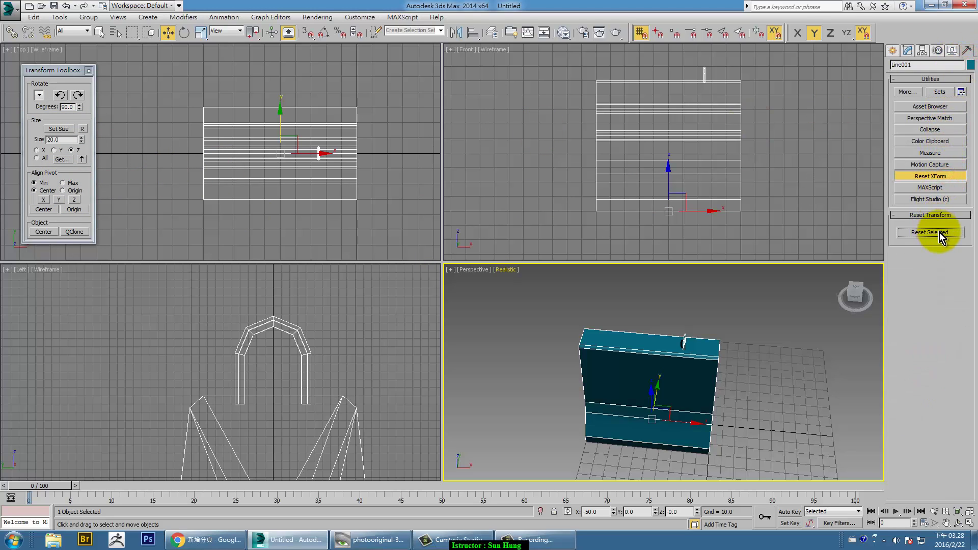
click(939, 233)
click(909, 50)
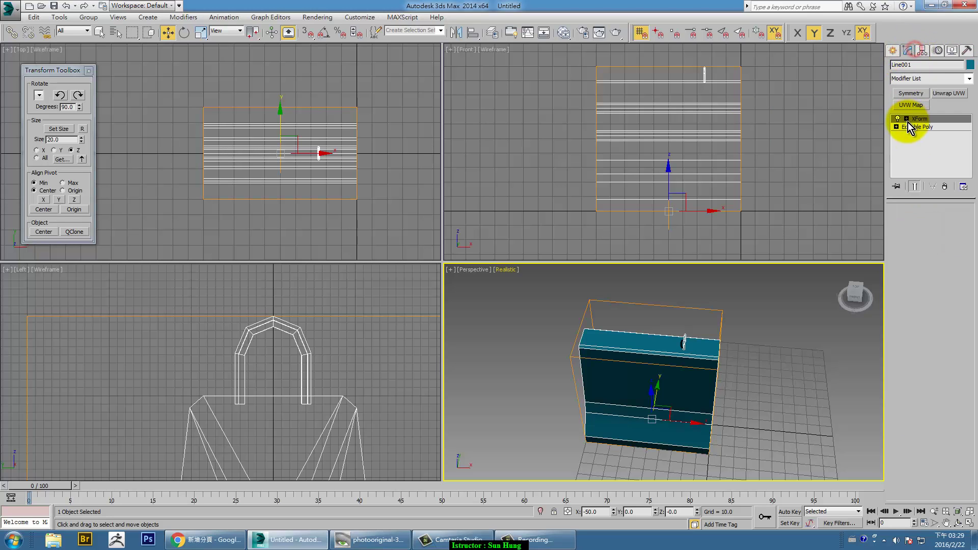
Step: Collapse Line001 back into an Editable Poly via the Front viewport's quad menu
right_click(728, 140)
right_click(730, 156)
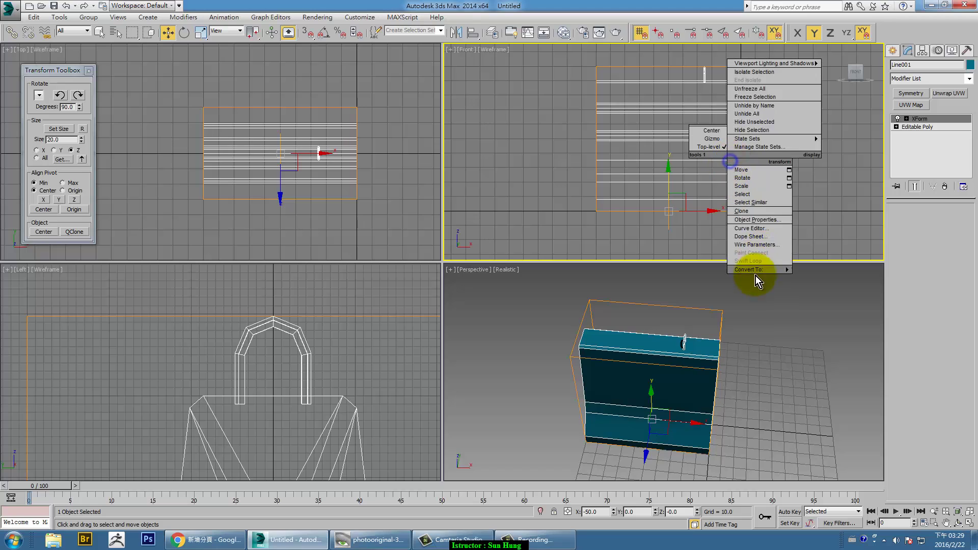
click(844, 282)
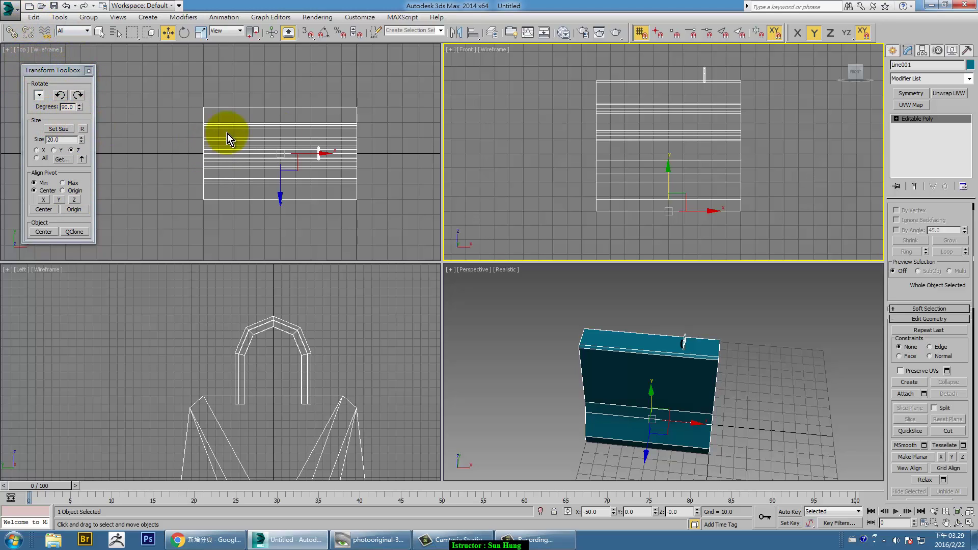
Step: Center the barrier at world origin (X, Y, Z = 0) and reframe the Perspective view
click(702, 212)
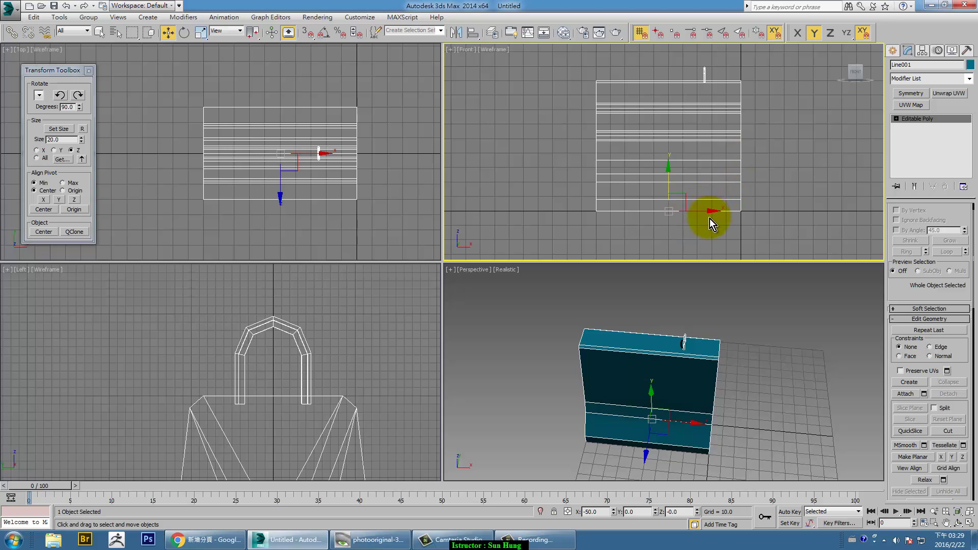
click(45, 232)
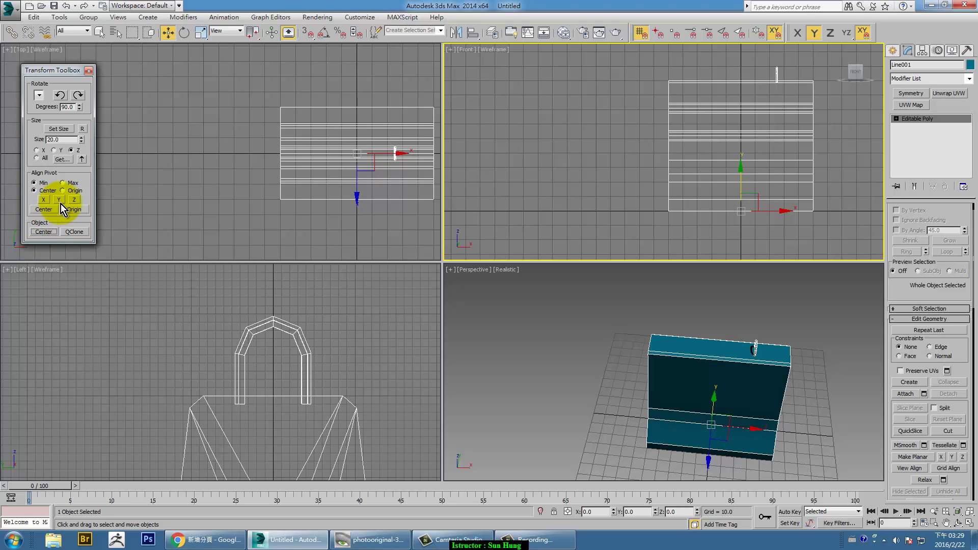
middle_drag(820, 417, 827, 379)
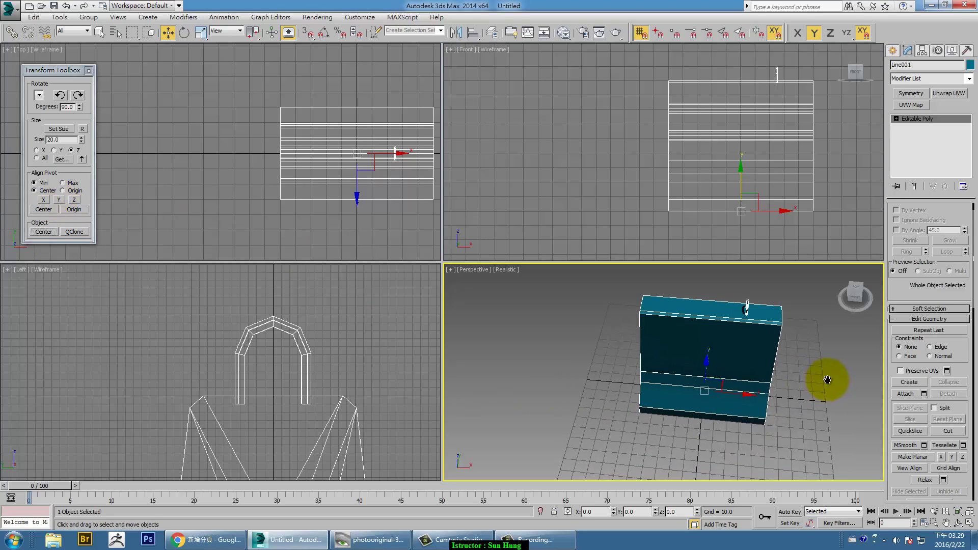
mouse_move(694, 366)
alt+middle_down()
mouse_move(764, 345)
mouse_move(735, 366)
alt+middle_up()
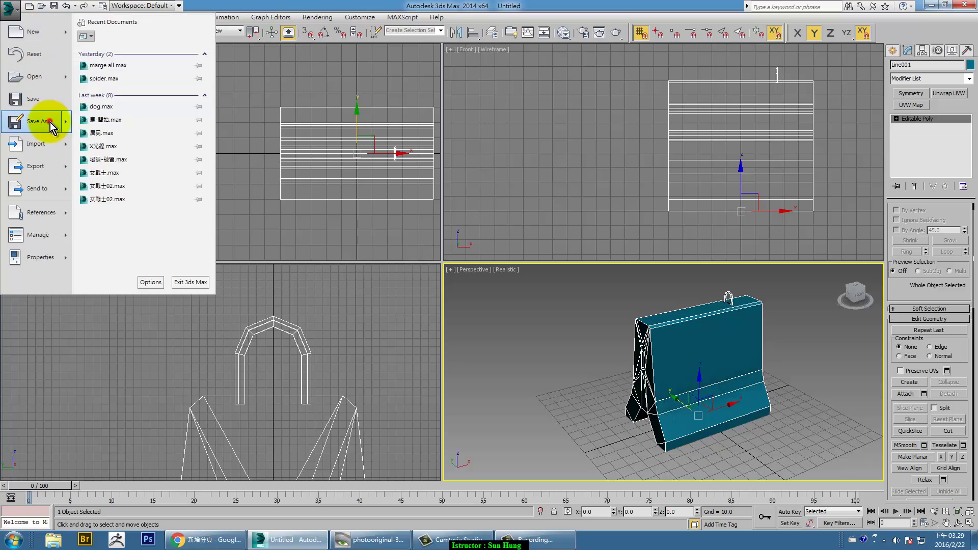
Step: Save the scene as Barrier_01.max in Desktop > DATA > Arion3d > 01_Jersey barrier
click(48, 121)
click(153, 25)
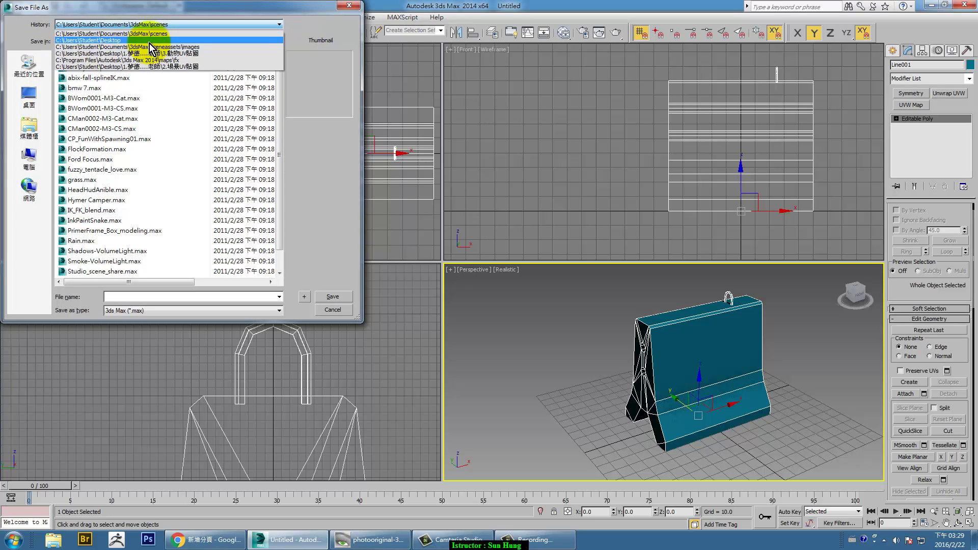
click(149, 42)
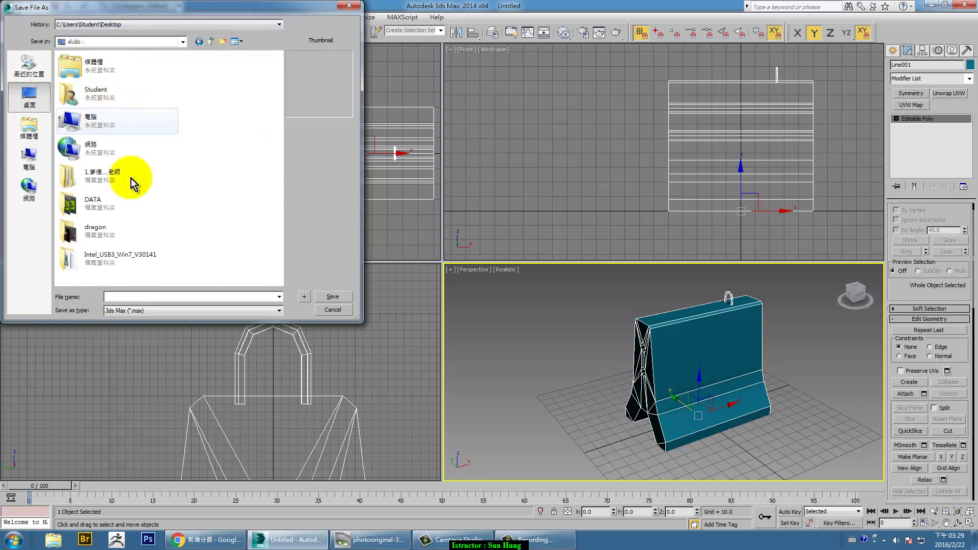
double_click(97, 203)
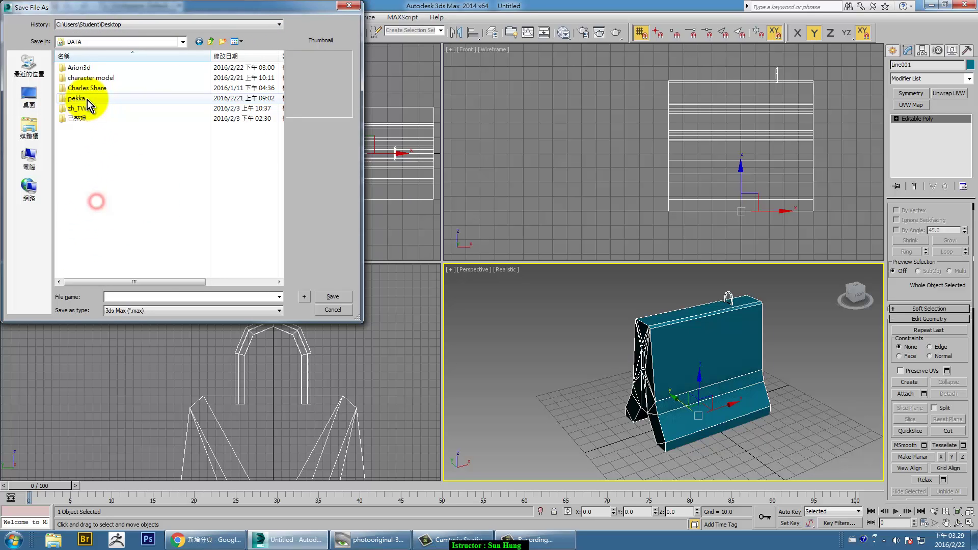
double_click(91, 71)
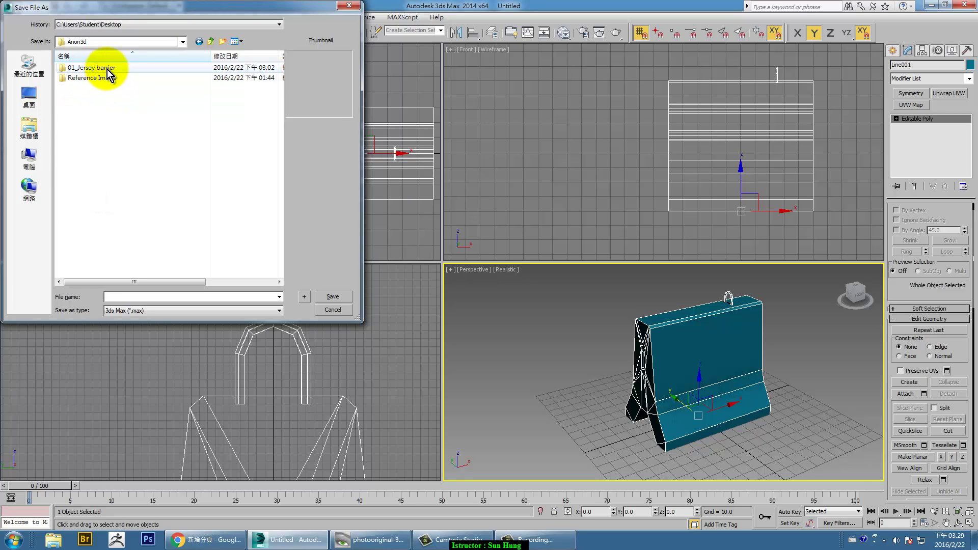
double_click(107, 70)
text(Barrier_01)
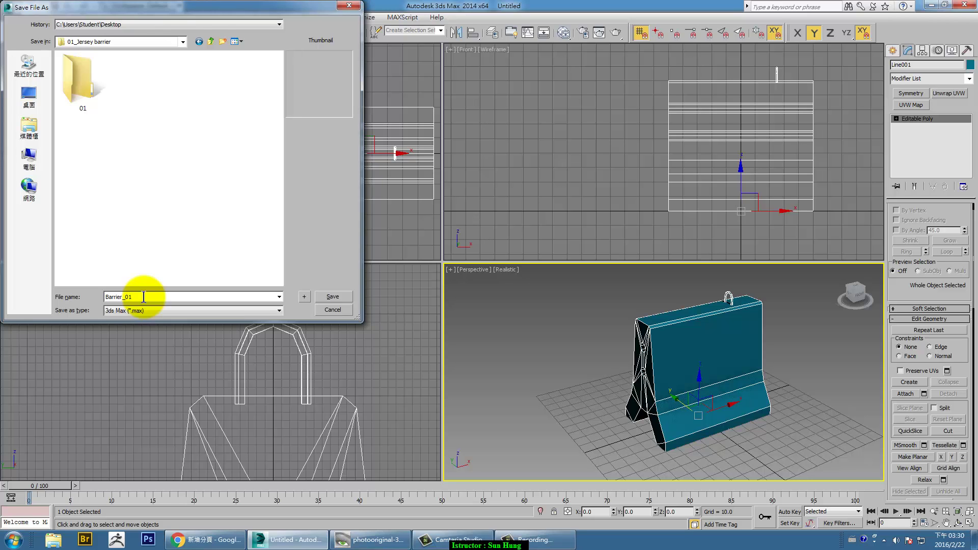
key(Return)
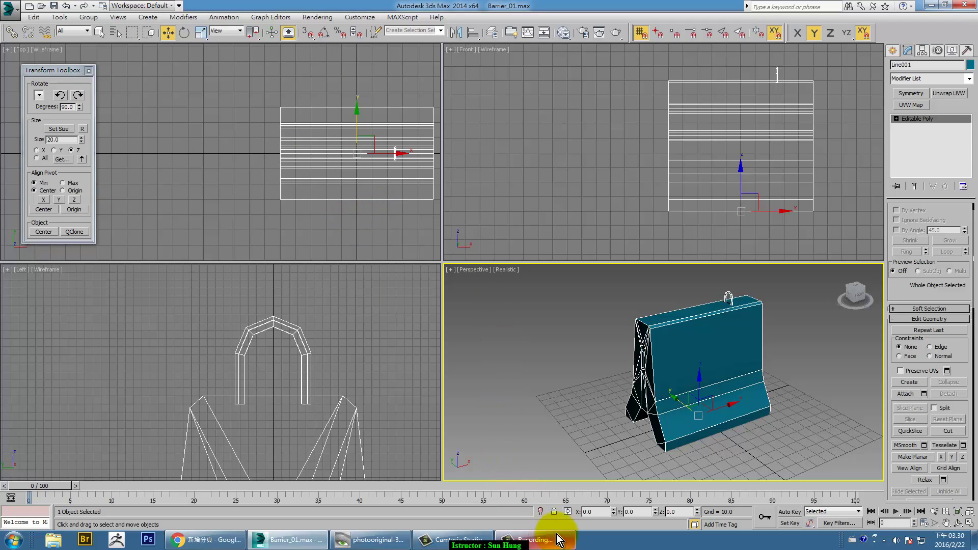
click(540, 539)
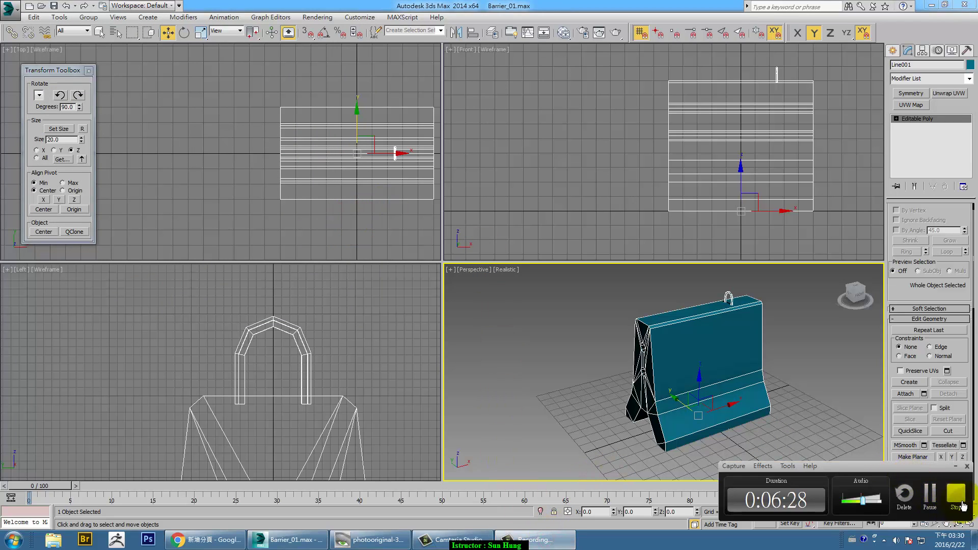